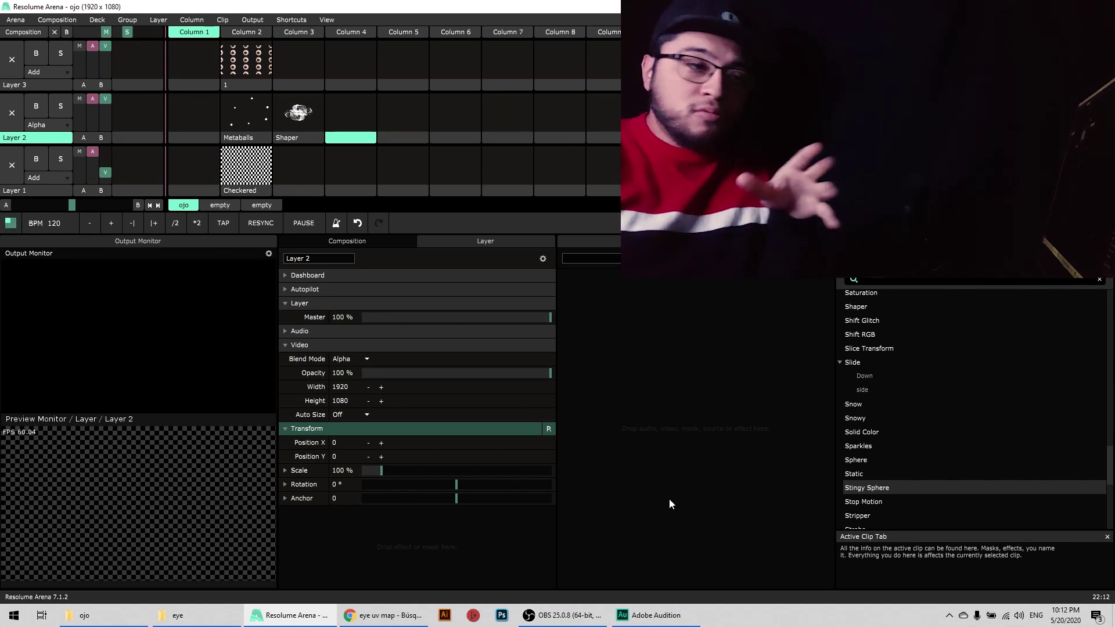
# Switch to Chrome and examine the eye UV map image results, especially the selected brown-iris texture from Blender Artists.
pyautogui.click(384, 615)
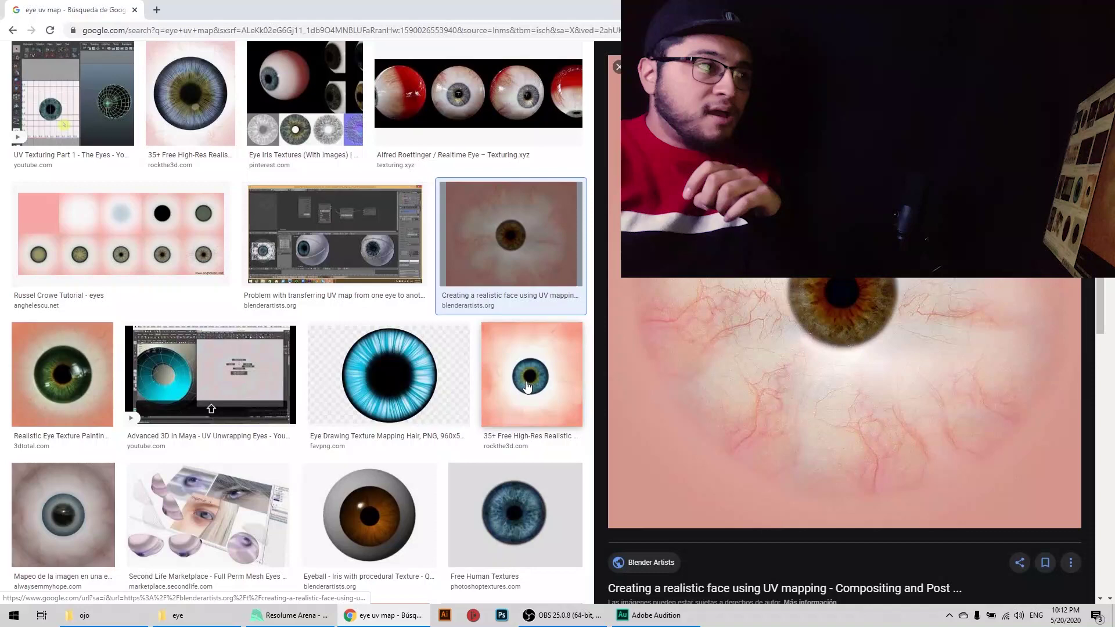
pyautogui.scroll(3, 473, 378)
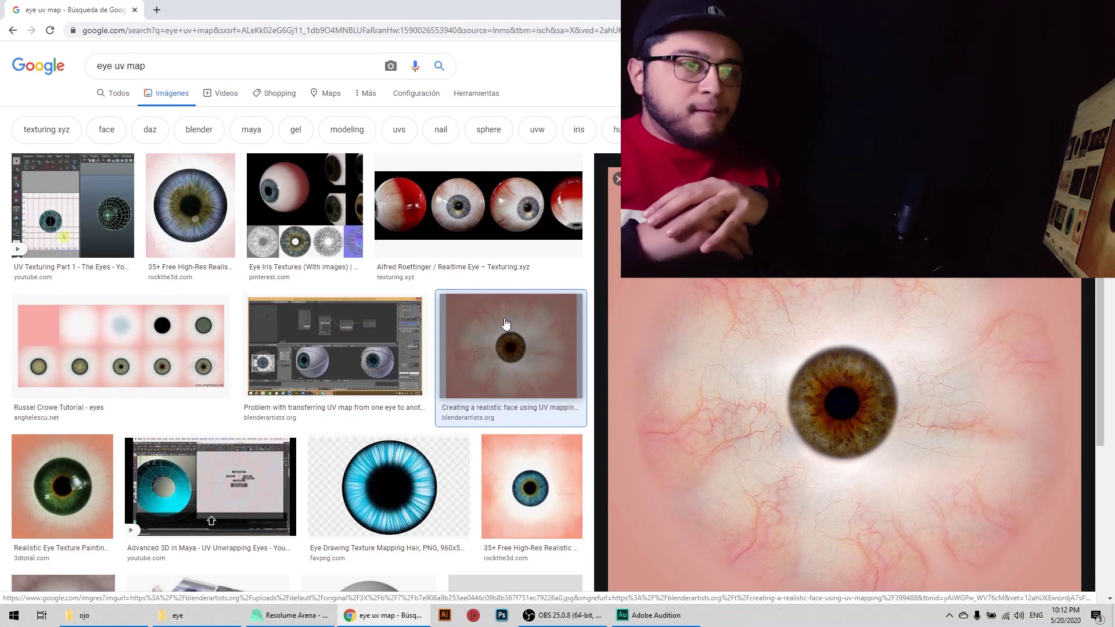
pyautogui.scroll(-1, 505, 324)
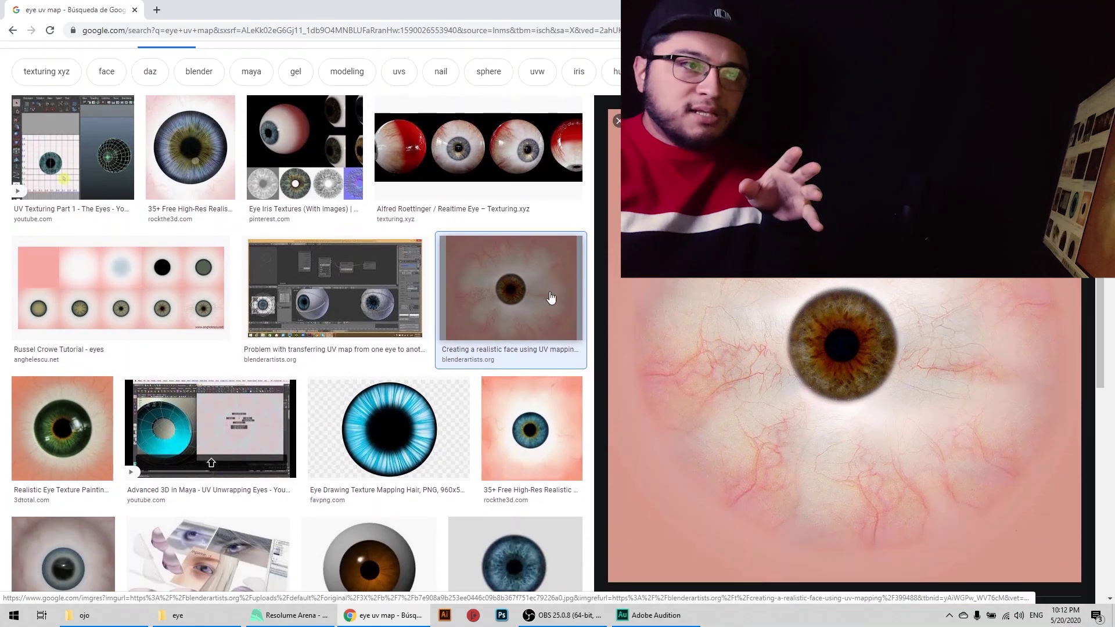
pyautogui.scroll(-2, 849, 306)
pyautogui.scroll(2, 872, 341)
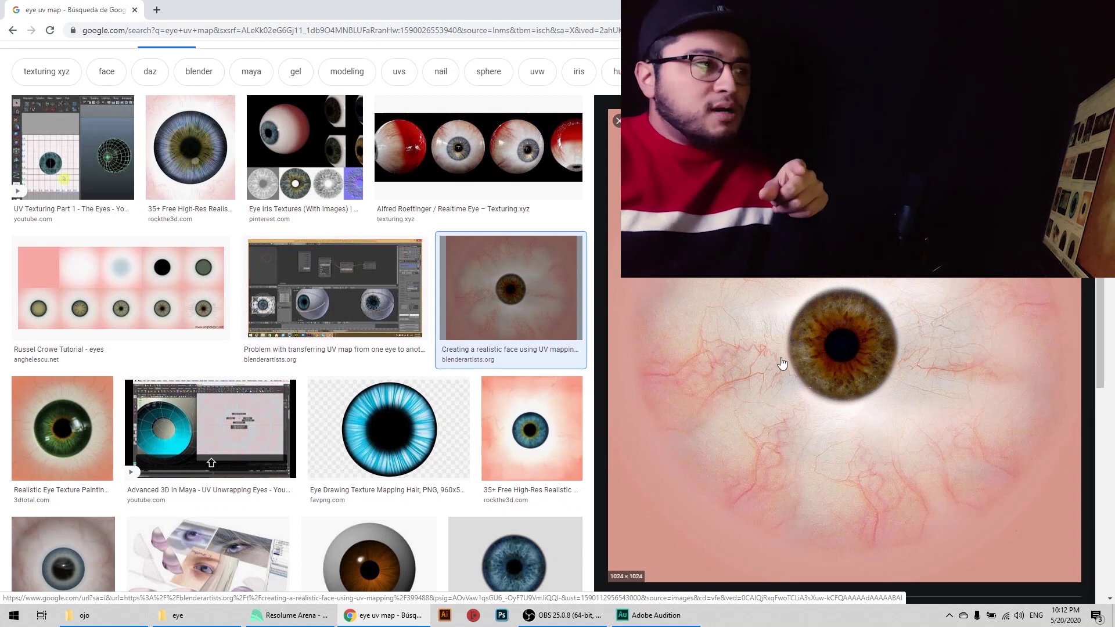
pyautogui.scroll(1, 511, 285)
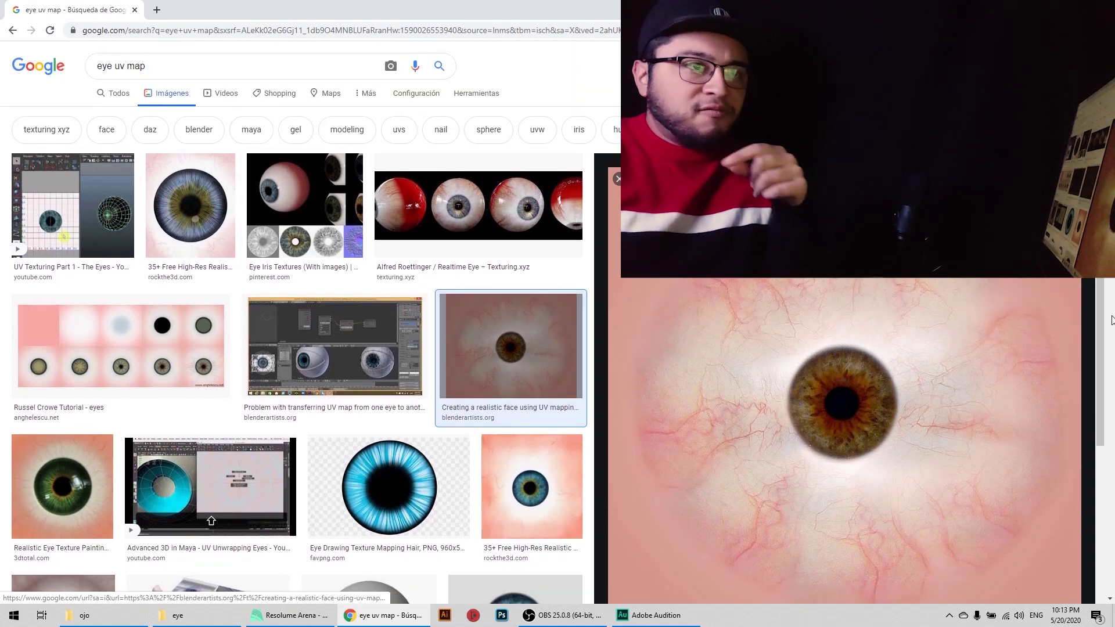
pyautogui.scroll(-2, 921, 352)
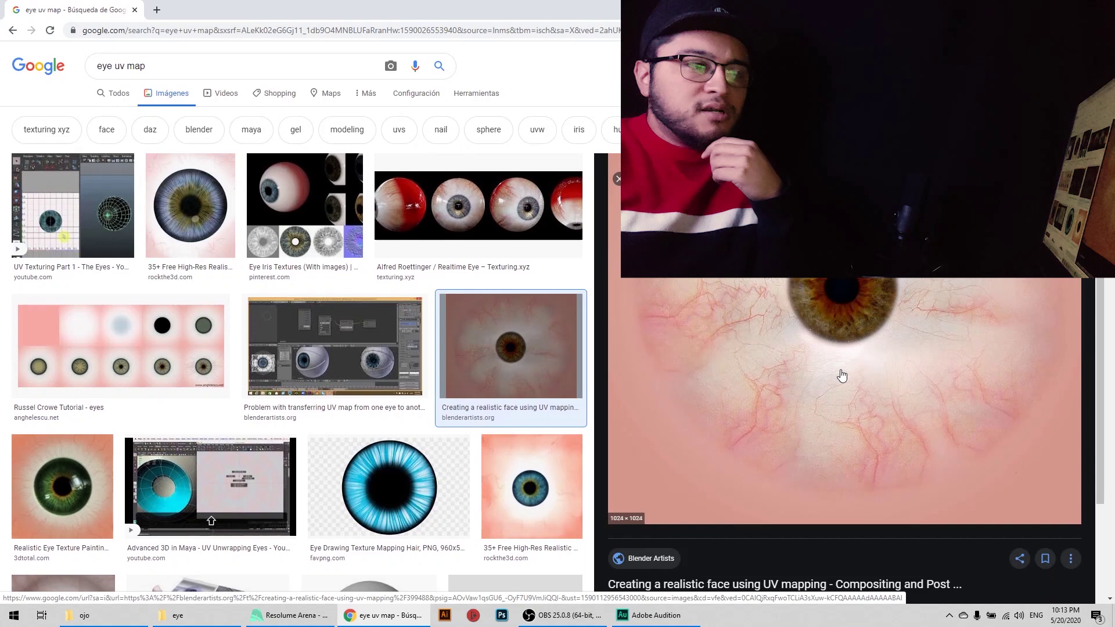
pyautogui.scroll(1, 842, 375)
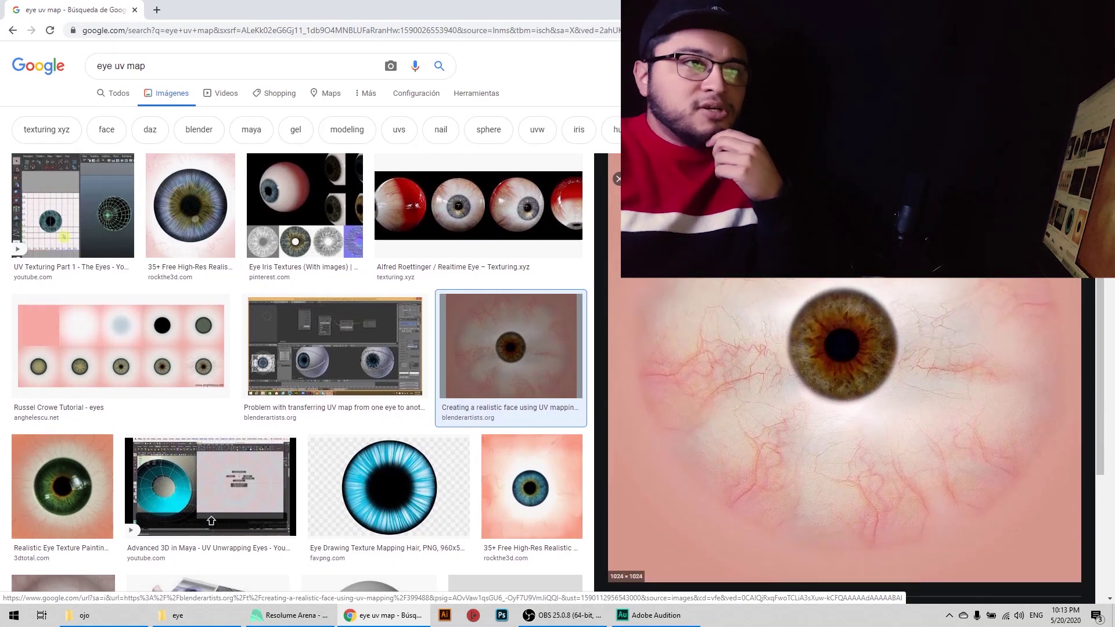
# Switch back to Resolume Arena and load ojo.jpg from the ojo folder into the Column 4 slot of Layer 2.
pyautogui.click(290, 615)
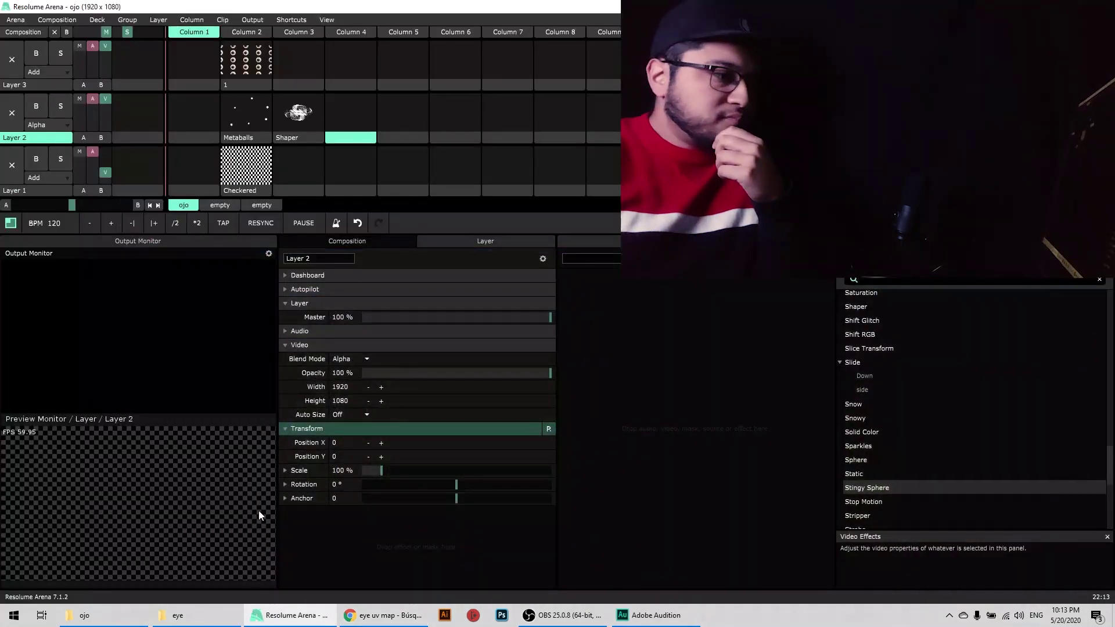
pyautogui.click(178, 615)
pyautogui.click(177, 615)
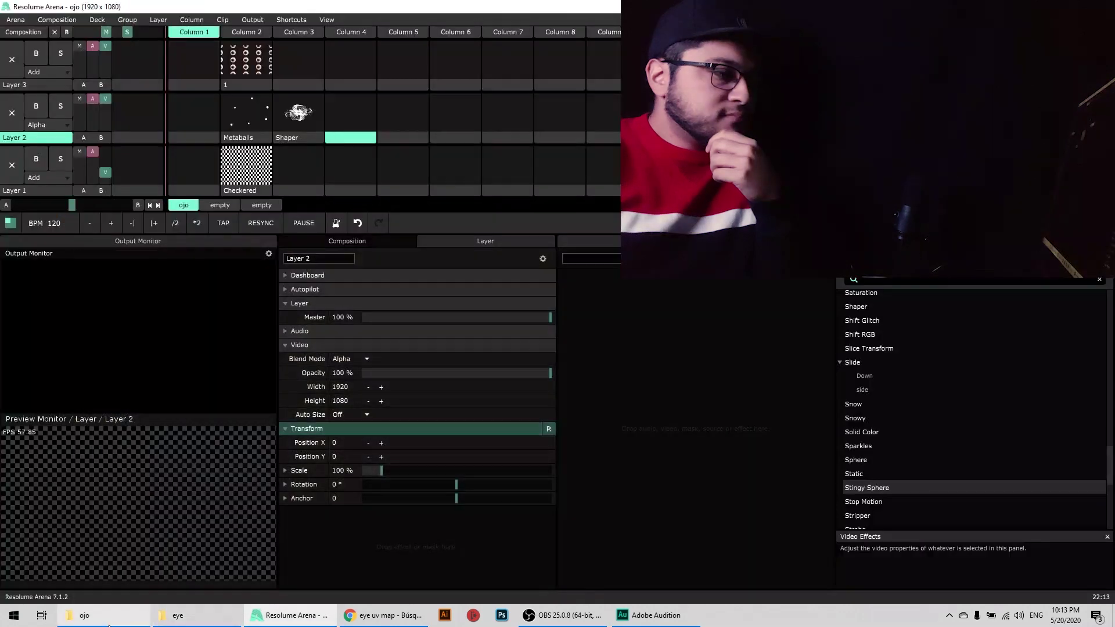
pyautogui.click(85, 615)
pyautogui.moveTo(228, 249); pyautogui.dragTo(355, 116)
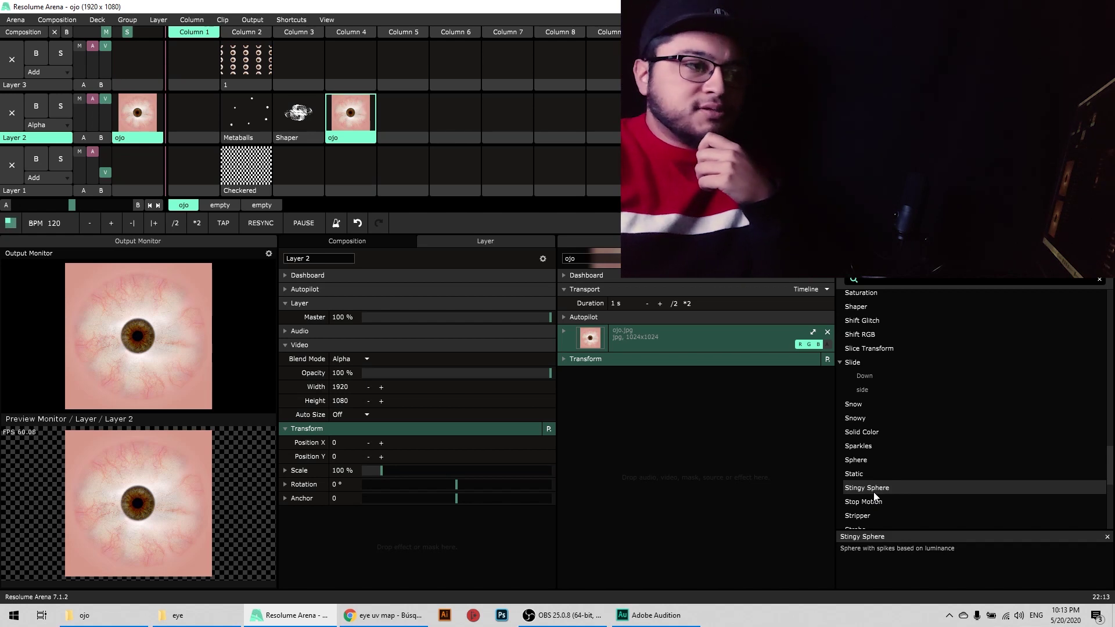
# Apply the Stingy Sphere effect to the ojo clip with Rotate Y 84.15, sphere size 1, zoom 0.75 and extrusion 0.
pyautogui.moveTo(874, 493); pyautogui.dragTo(685, 460)
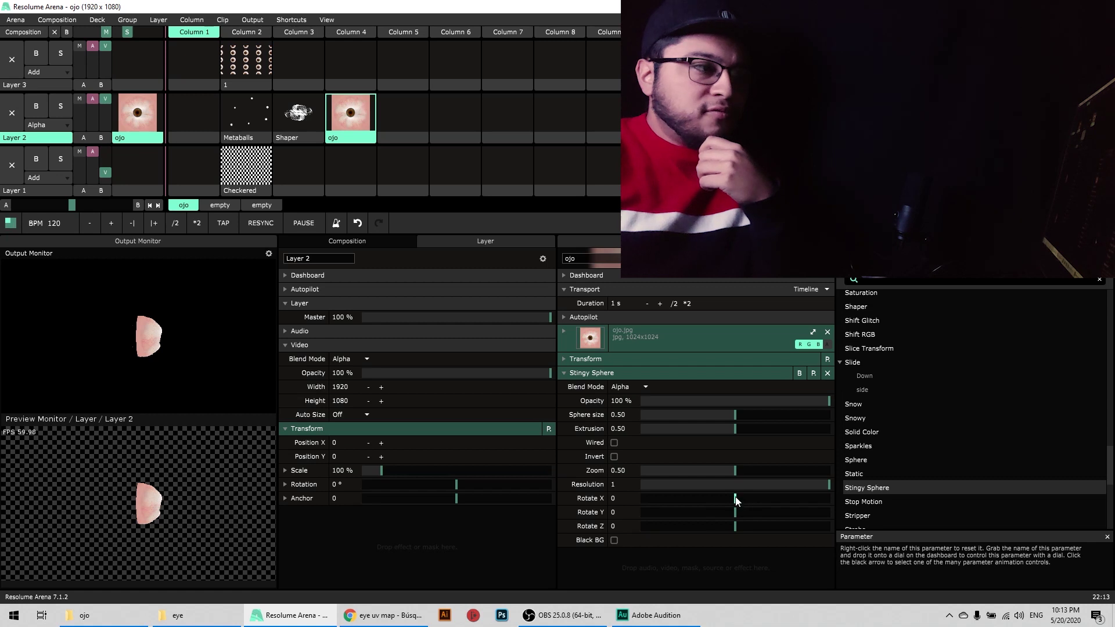
pyautogui.moveTo(736, 497); pyautogui.dragTo(780, 525)
pyautogui.moveTo(729, 413); pyautogui.dragTo(863, 455)
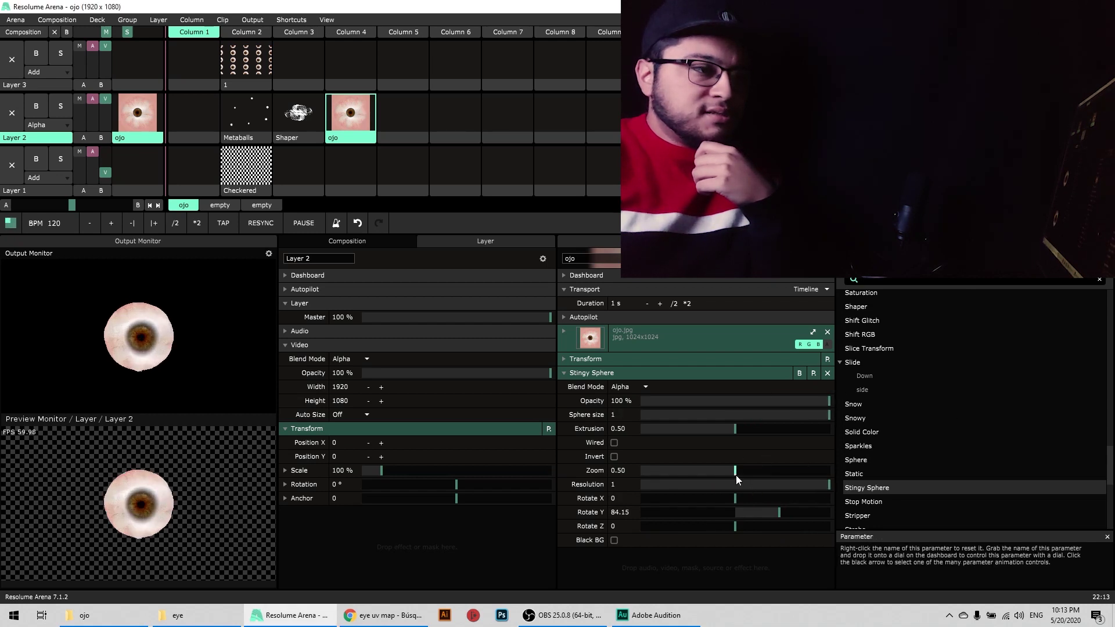
pyautogui.moveTo(733, 472); pyautogui.dragTo(783, 473)
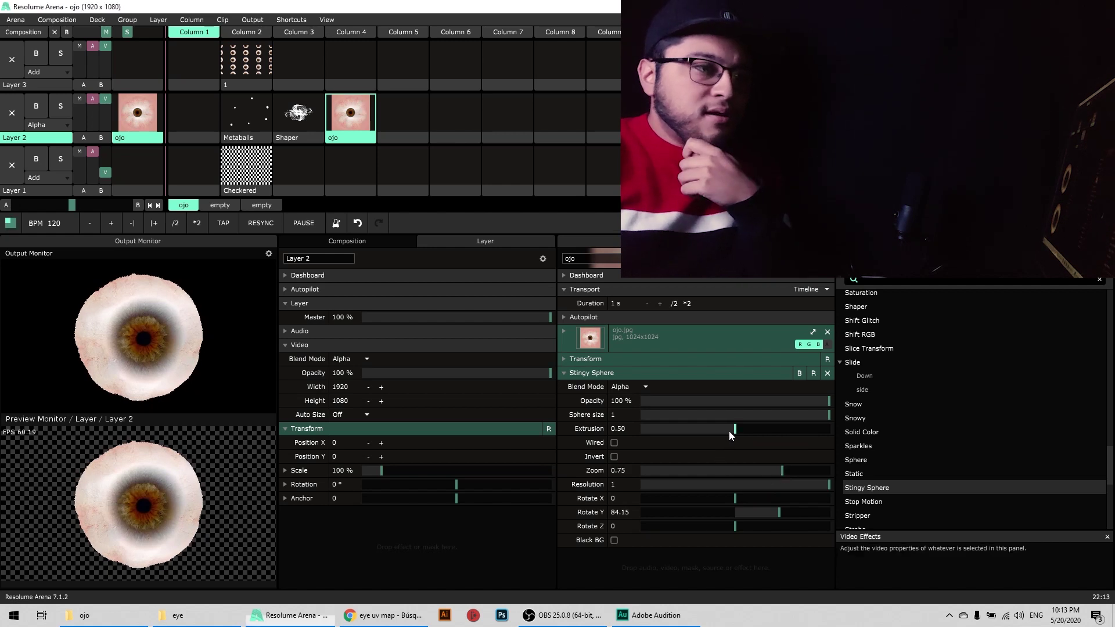
pyautogui.moveTo(729, 431); pyautogui.dragTo(348, 475)
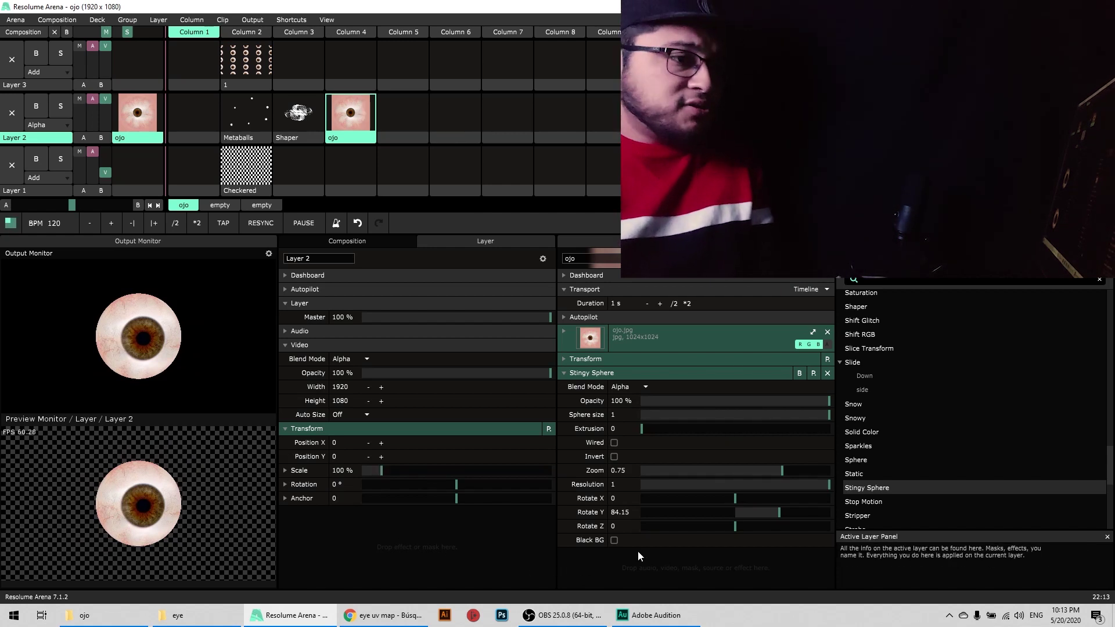
# Try Rotate Y angles of -7.24, 88.61 and 149.91 on the sphere, with the Wired display turned on.
pyautogui.moveTo(755, 513); pyautogui.dragTo(732, 527)
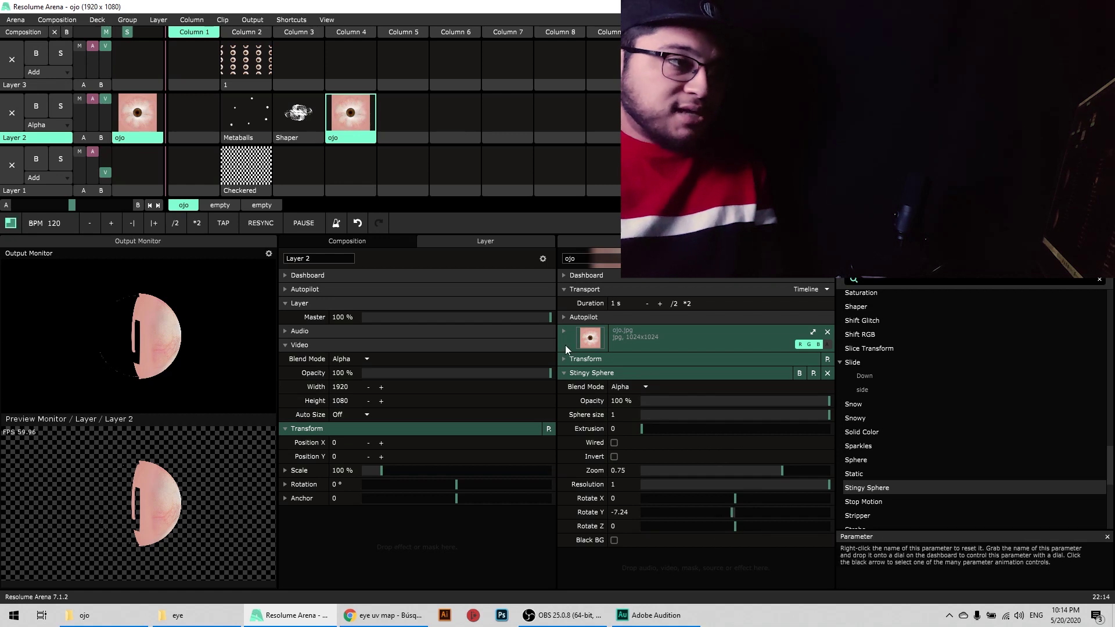
pyautogui.moveTo(733, 514); pyautogui.dragTo(782, 517)
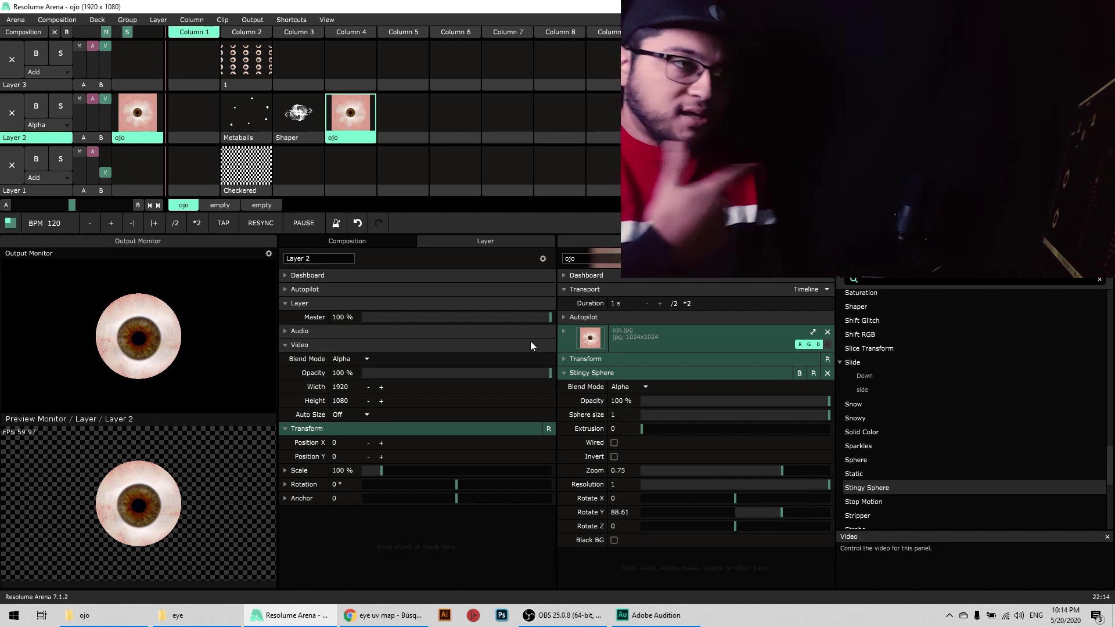
pyautogui.click(613, 443)
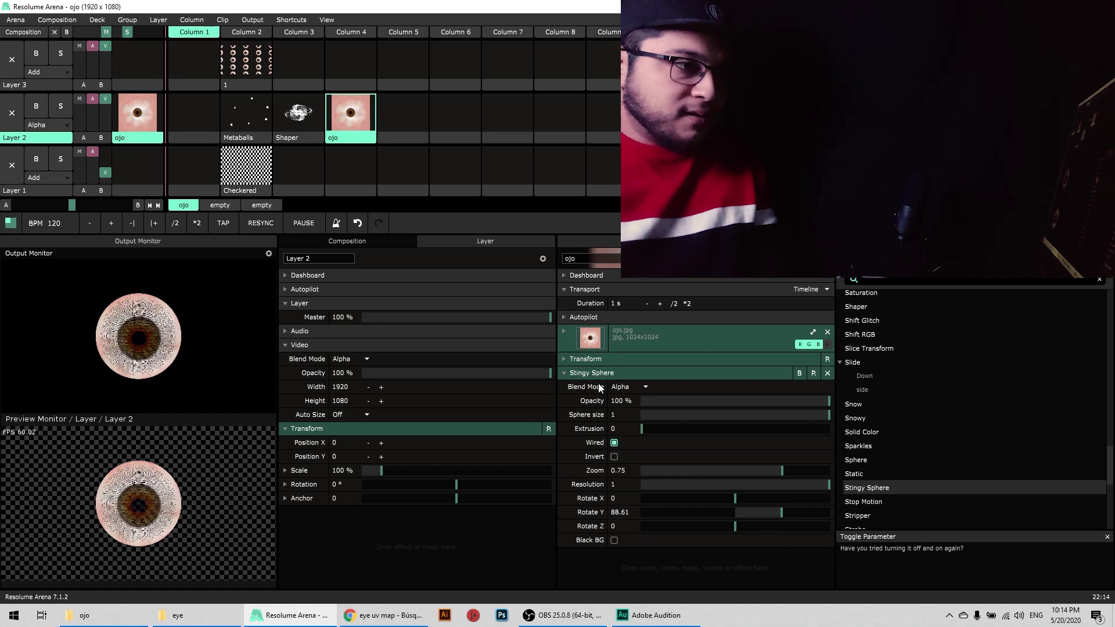
pyautogui.moveTo(751, 512); pyautogui.dragTo(813, 512)
# Try widths of 890 and 1380 for the ojo image, and restore its width to 1024.
pyautogui.click(567, 343)
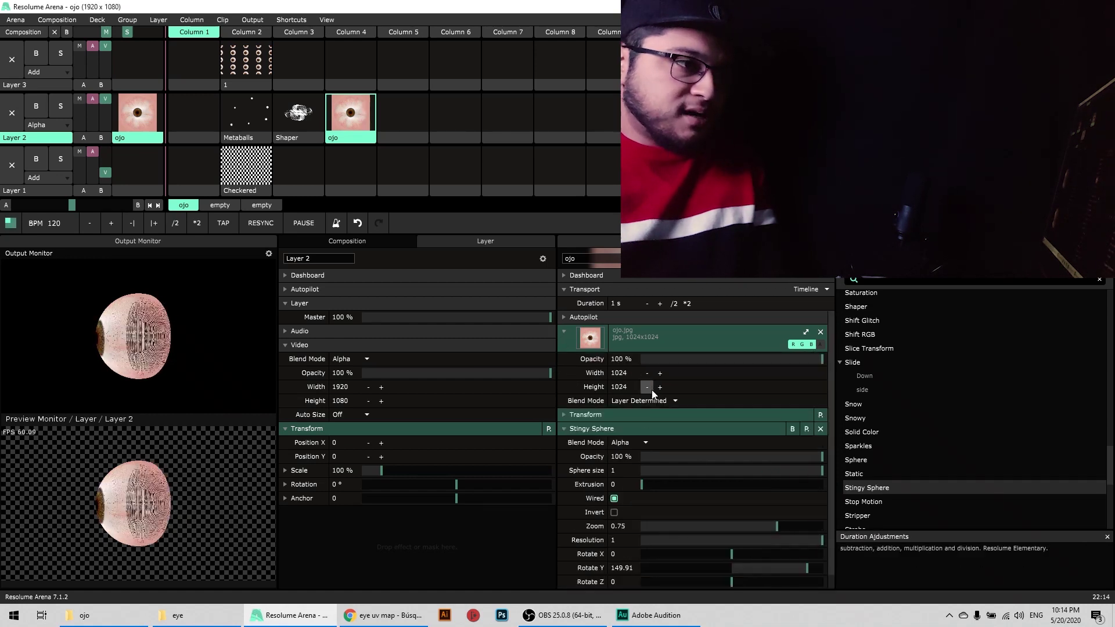
pyautogui.click(664, 375)
pyautogui.click(664, 375)
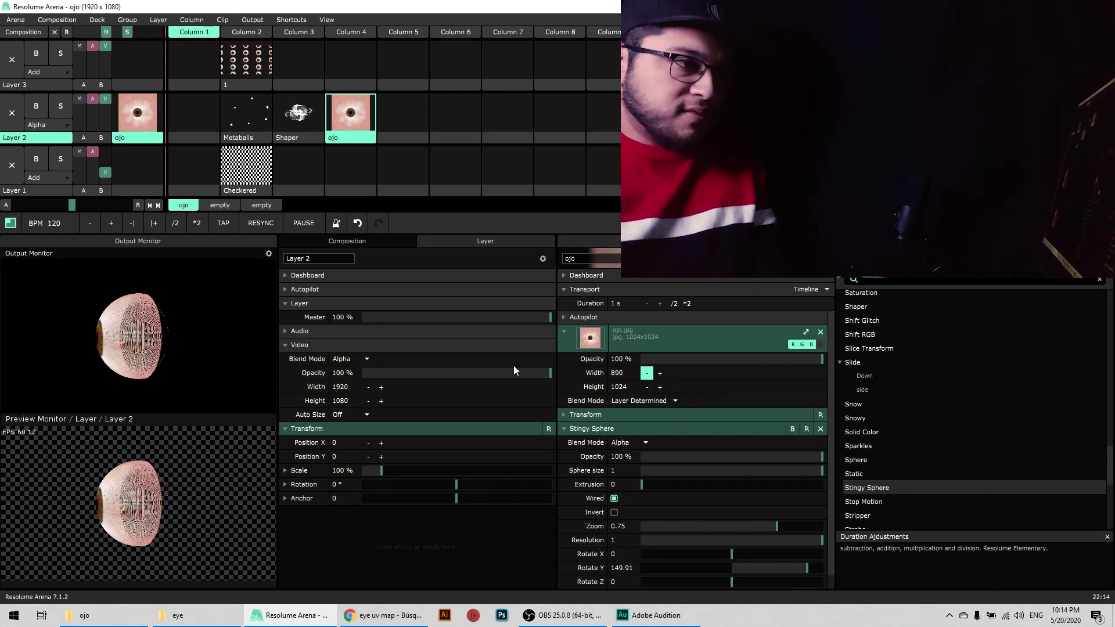
pyautogui.click(663, 375)
pyautogui.moveTo(712, 385); pyautogui.dragTo(628, 374)
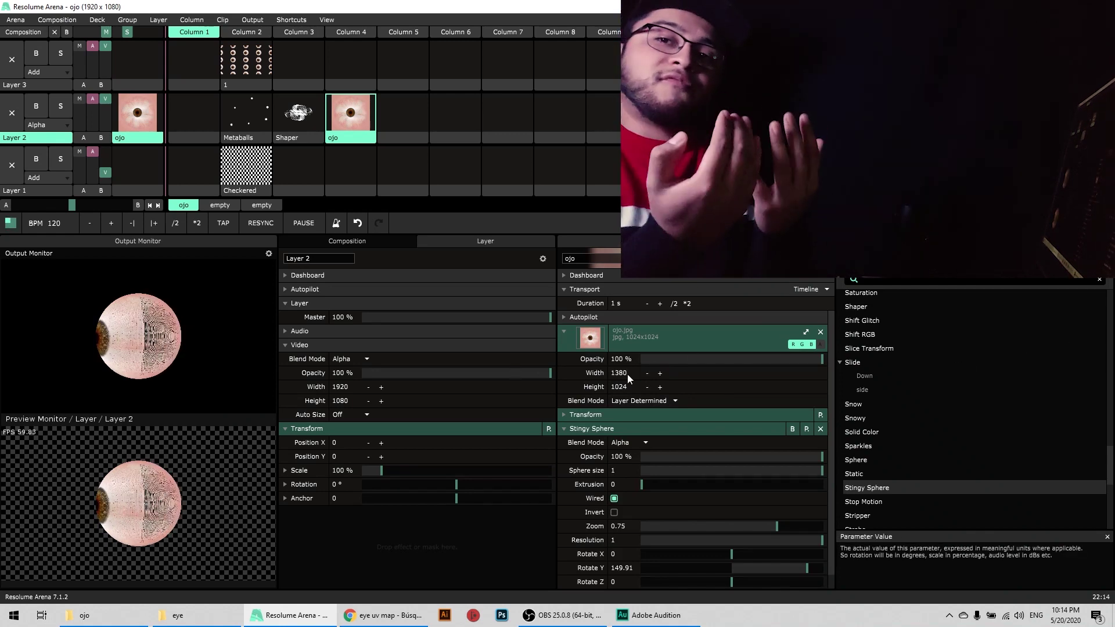
pyautogui.click(647, 373)
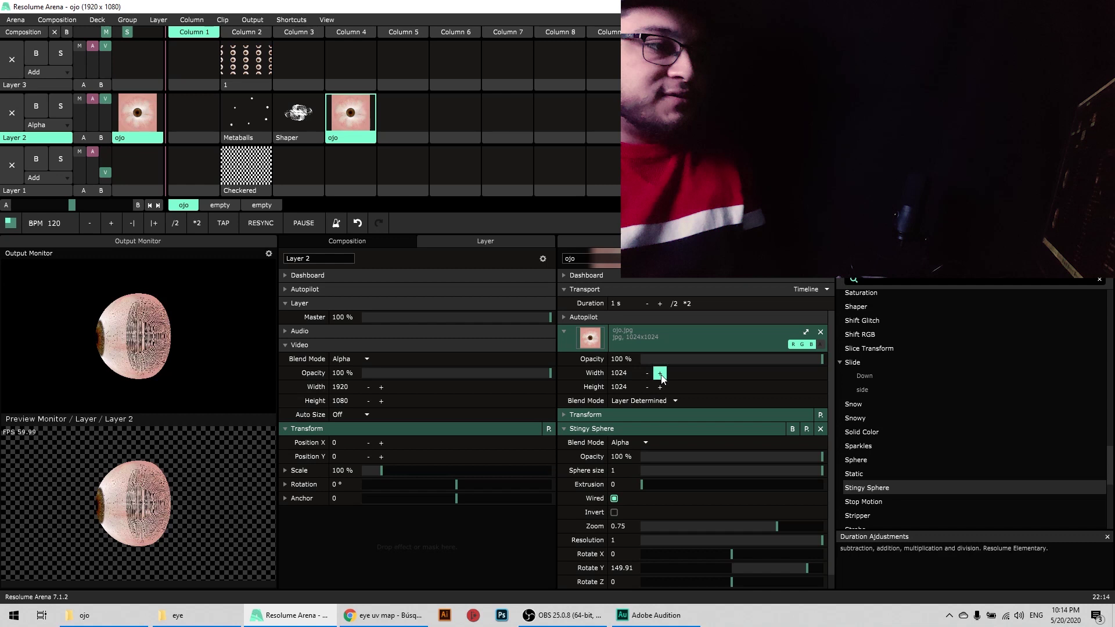
pyautogui.click(564, 329)
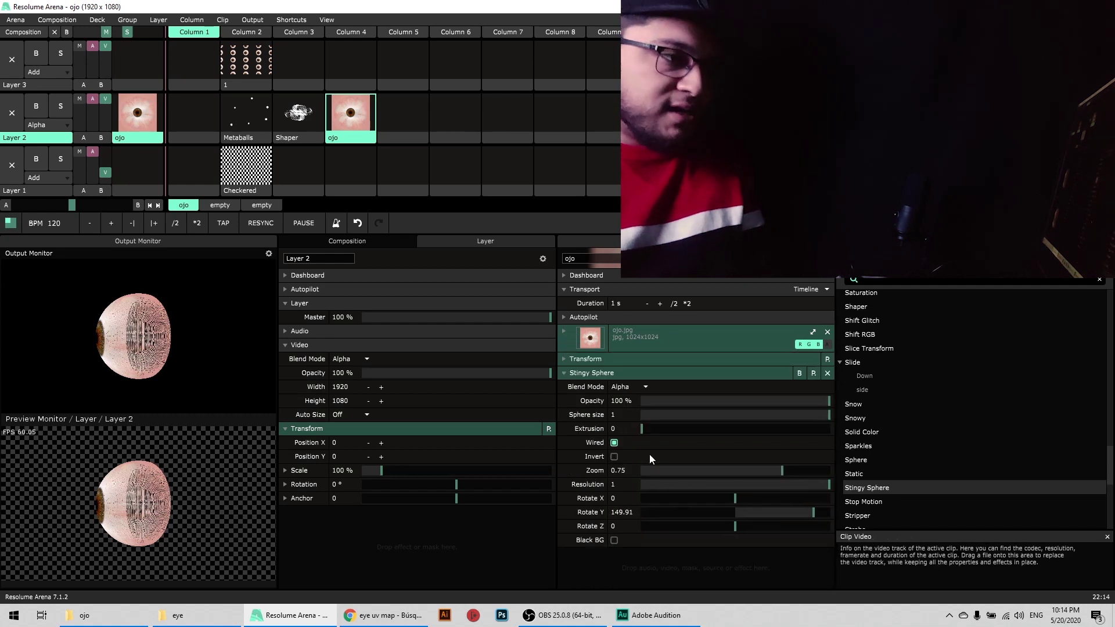
# Turn off the sphere's Wired display, reset Rotate Y and set it to 98.64.
pyautogui.click(613, 443)
pyautogui.rightClick(813, 516)
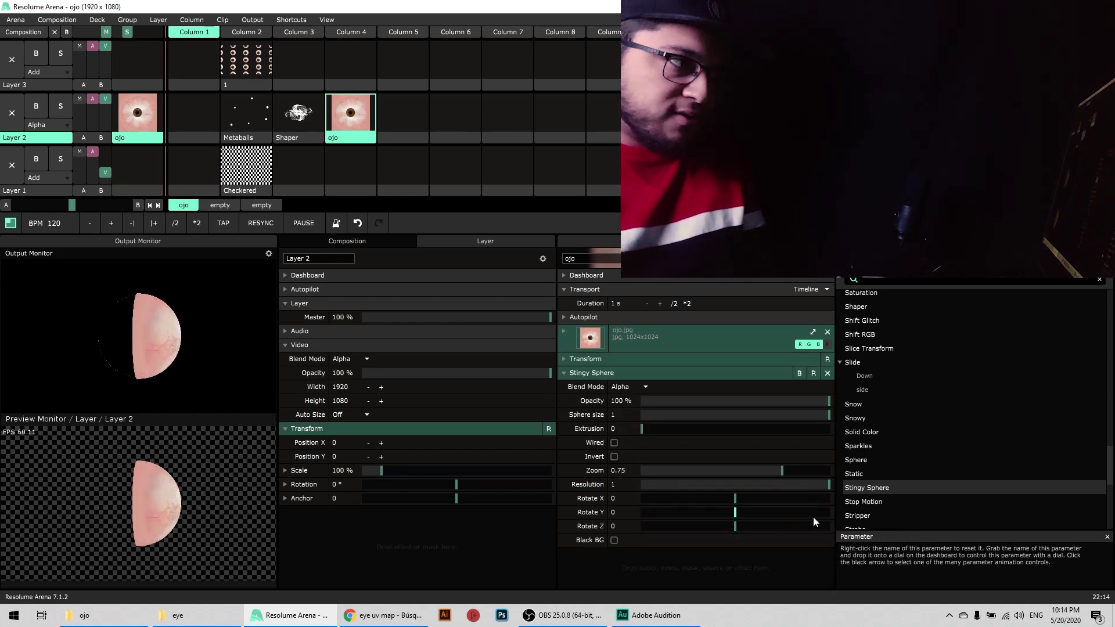
pyautogui.moveTo(754, 514); pyautogui.dragTo(779, 521)
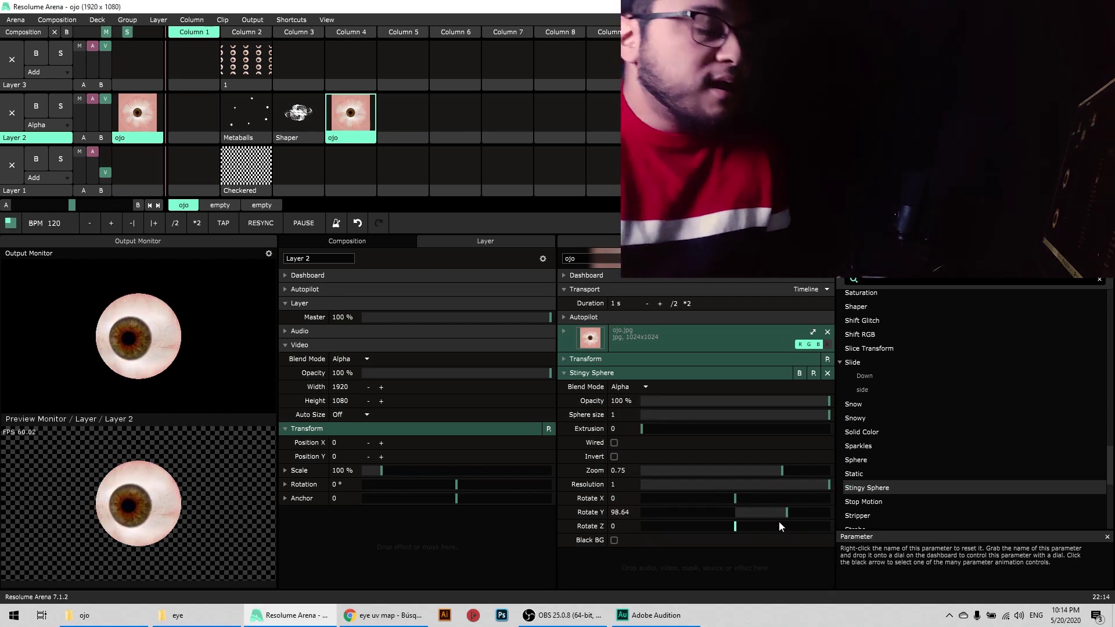
# Animate the sphere's Rotate X and Rotate Y with Timeline mode and pause both animations.
pyautogui.click(563, 498)
pyautogui.click(503, 370)
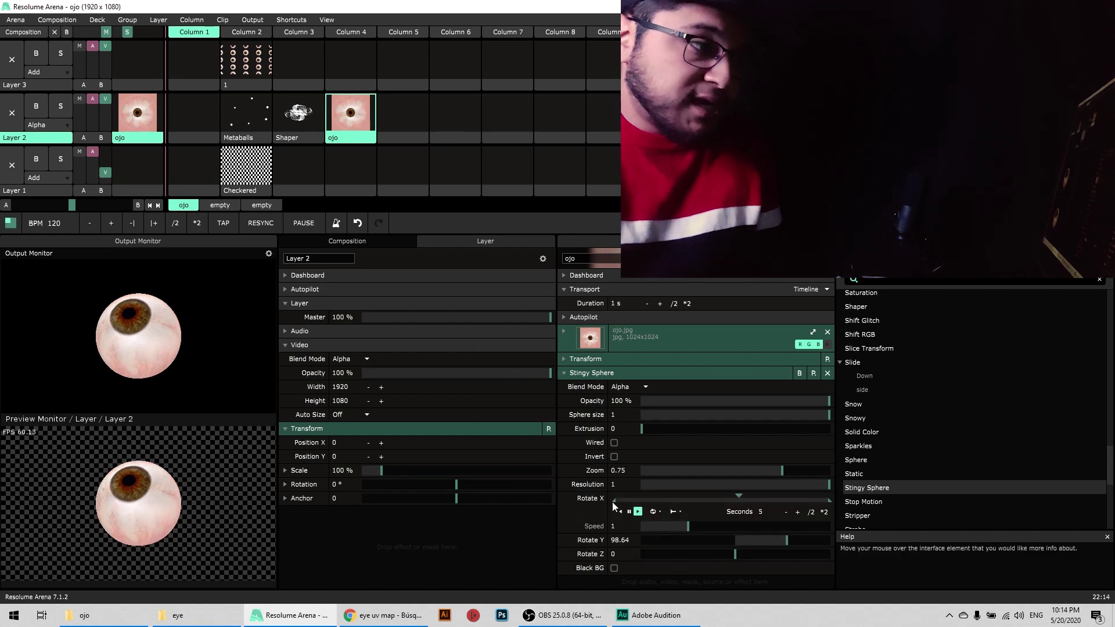
pyautogui.click(564, 541)
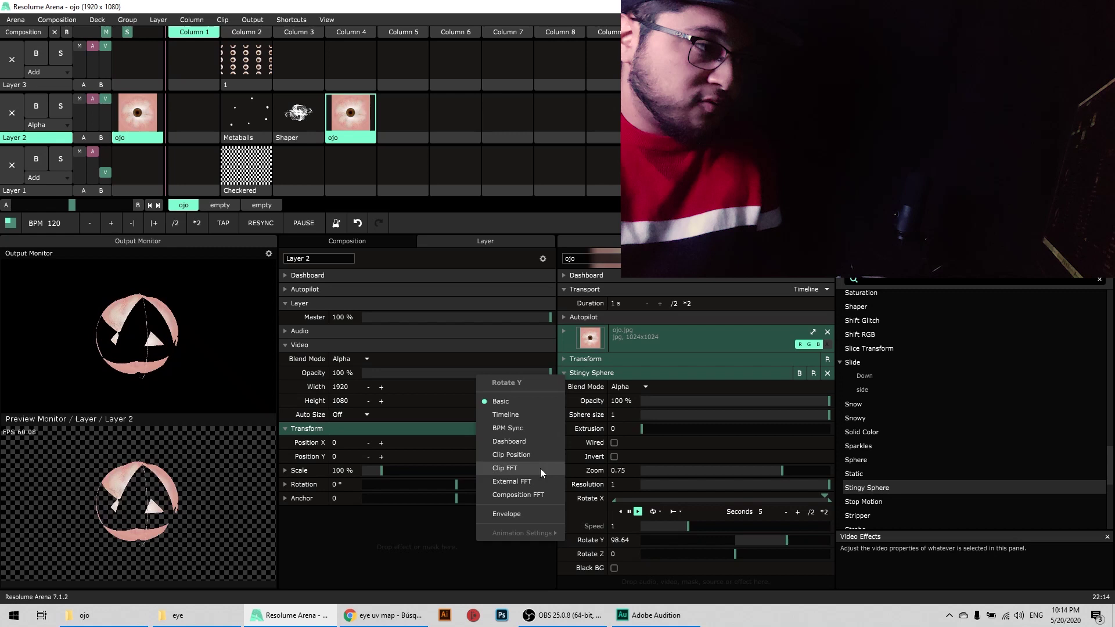
pyautogui.click(528, 420)
pyautogui.scroll(-1, 595, 527)
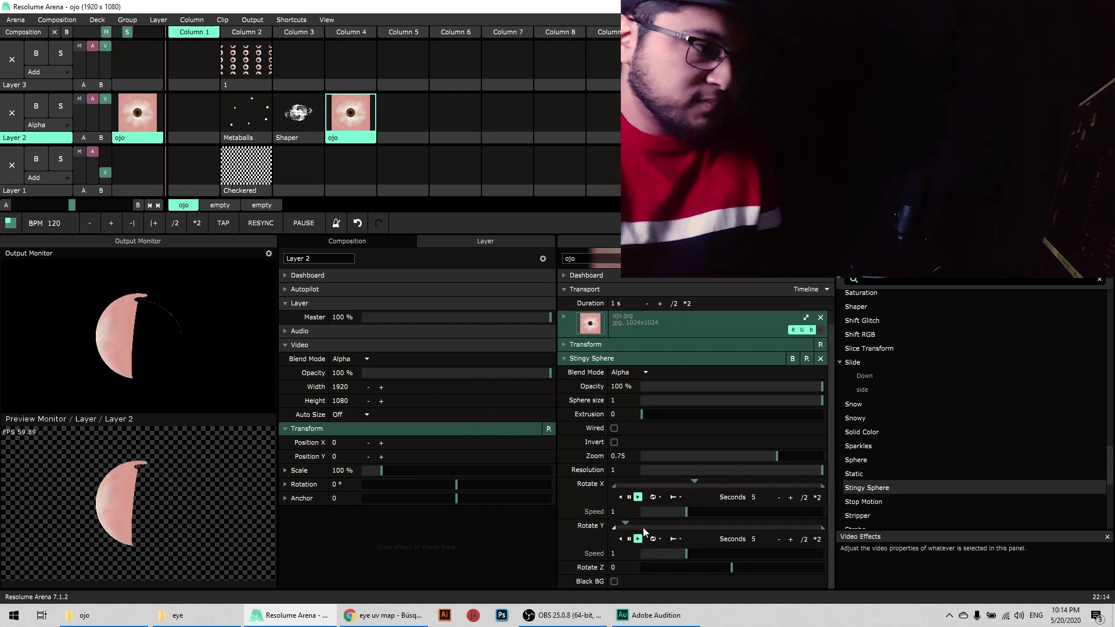
pyautogui.click(629, 539)
pyautogui.click(628, 498)
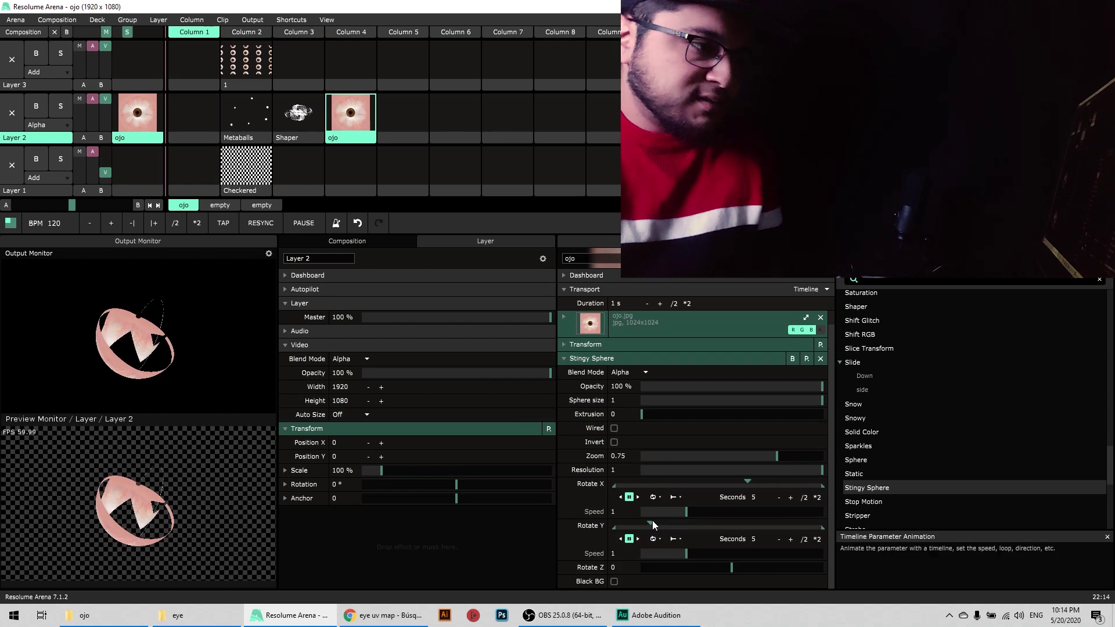
# Scrub the paused Rotate Y and Rotate X timelines to level the iris and find its sideways turning limit.
pyautogui.moveTo(653, 520)
pyautogui.mouseDown()
pyautogui.moveTo(751, 527)
pyautogui.moveTo(705, 526)
pyautogui.mouseUp()
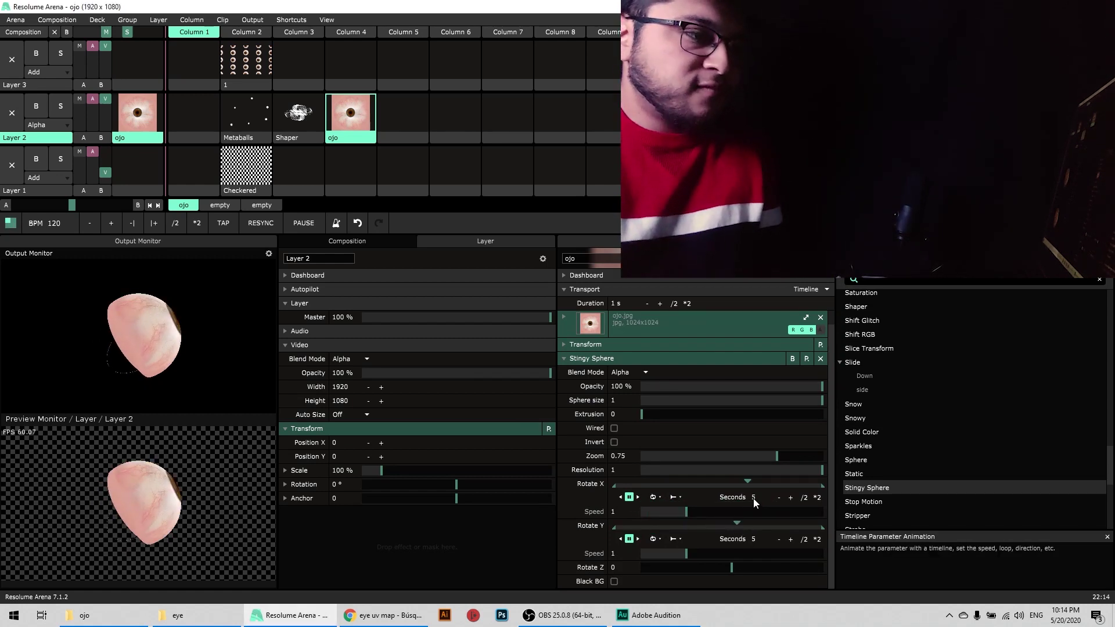
pyautogui.moveTo(748, 481)
pyautogui.mouseDown()
pyautogui.moveTo(719, 489)
pyautogui.moveTo(719, 469)
pyautogui.mouseUp()
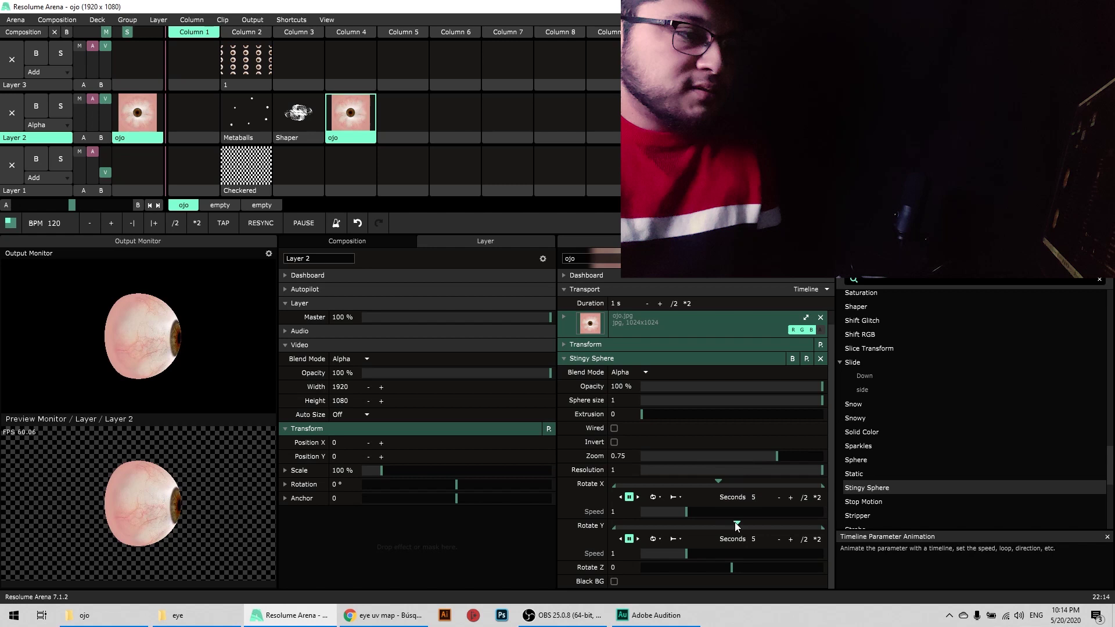
pyautogui.moveTo(736, 524)
pyautogui.mouseDown()
pyautogui.moveTo(731, 510)
pyautogui.moveTo(718, 519)
pyautogui.moveTo(828, 528)
pyautogui.moveTo(788, 531)
pyautogui.mouseUp()
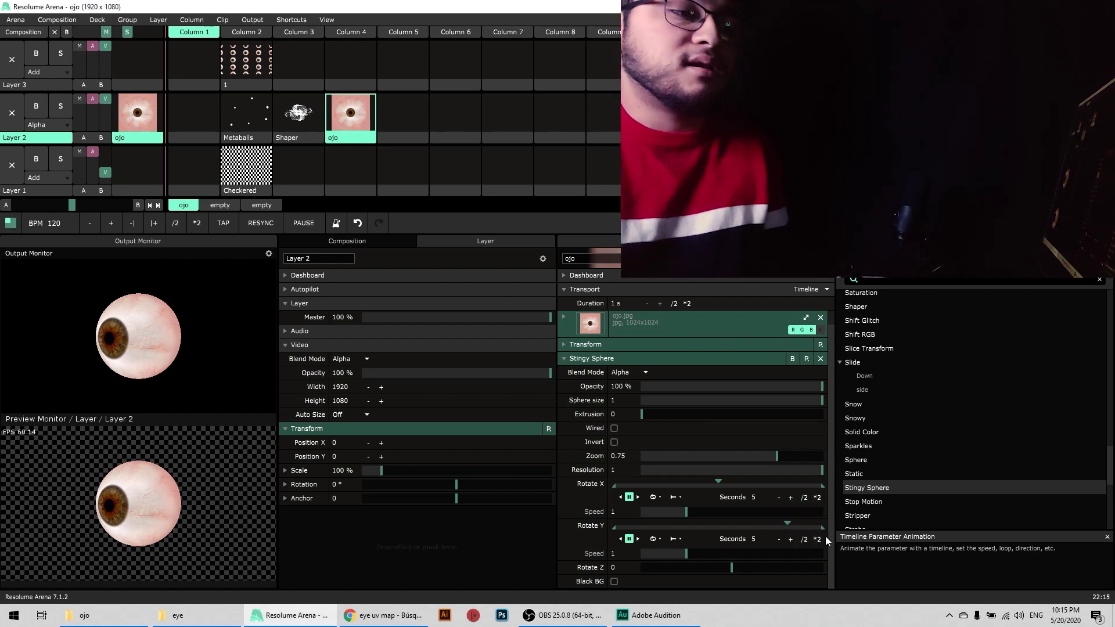
# Narrow the Rotate Y animation range by bringing in its end point and raising its start point to about 48.81.
pyautogui.moveTo(823, 529); pyautogui.dragTo(750, 524)
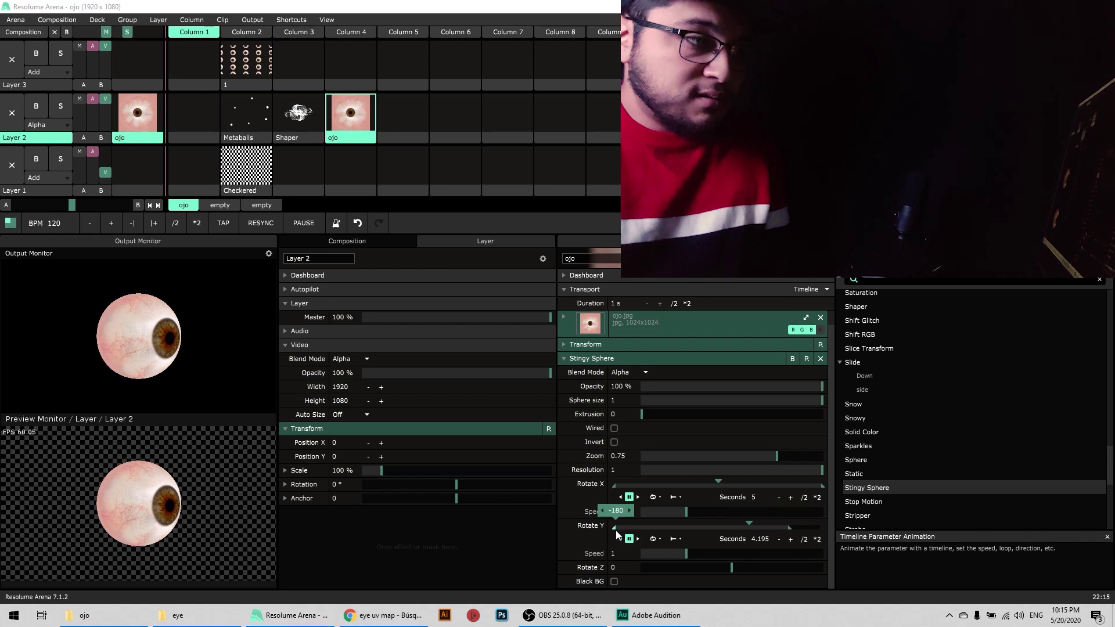
pyautogui.moveTo(616, 531); pyautogui.dragTo(738, 533)
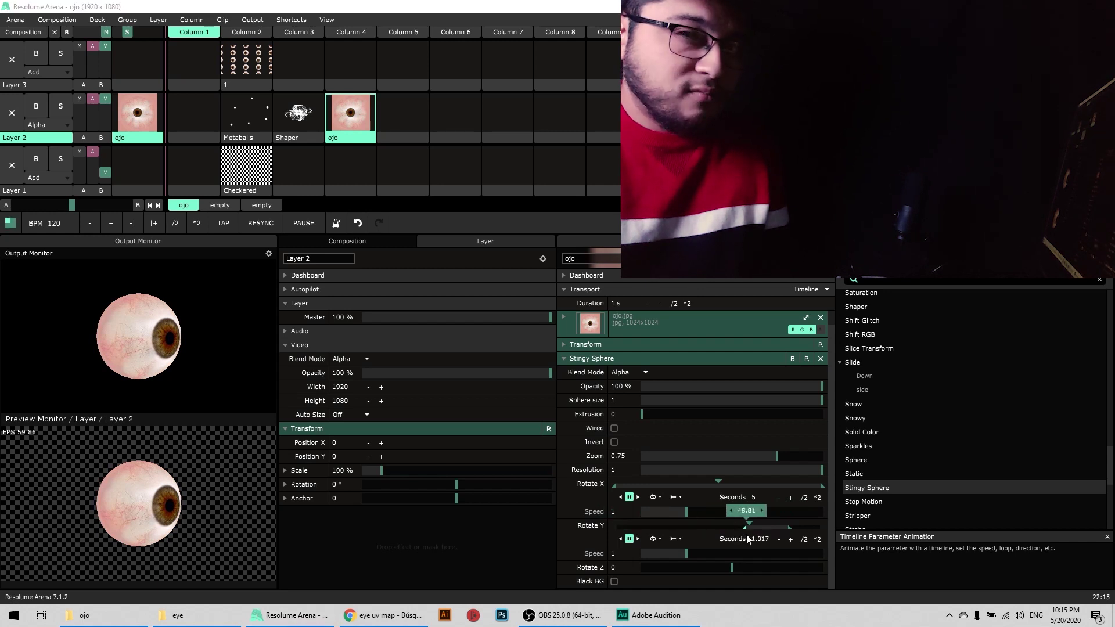
pyautogui.click(710, 571)
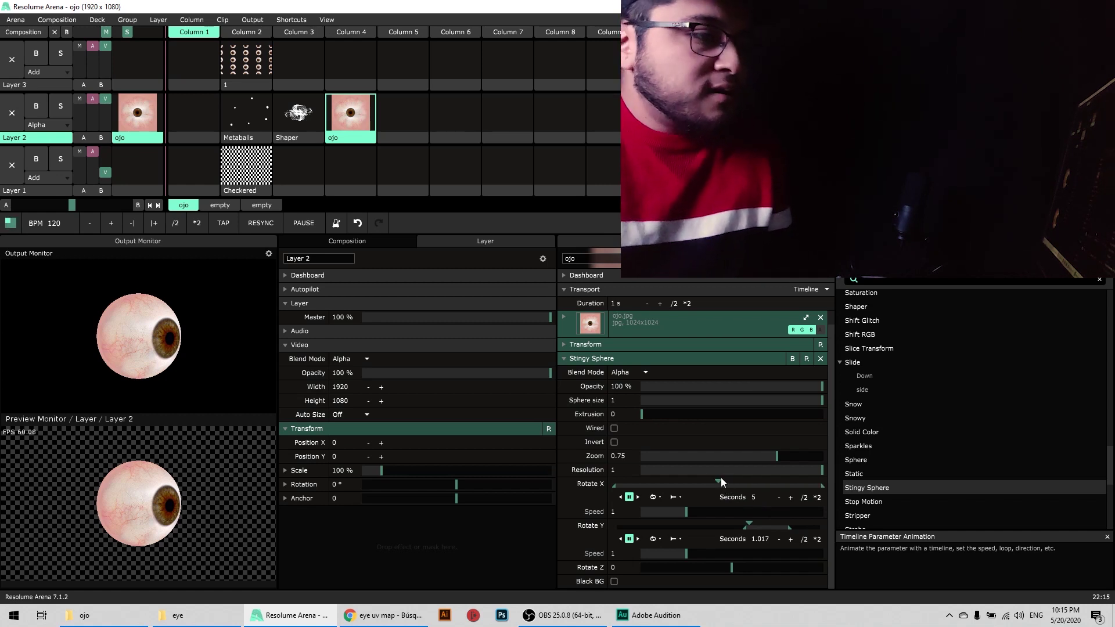
# Scrub the paused Rotate X and Rotate Y timelines to centre the iris sideways and find its upward turning limit.
pyautogui.moveTo(719, 483)
pyautogui.moveTo(719, 484)
pyautogui.mouseDown()
pyautogui.moveTo(787, 481)
pyautogui.moveTo(766, 497)
pyautogui.moveTo(769, 529)
pyautogui.mouseUp()
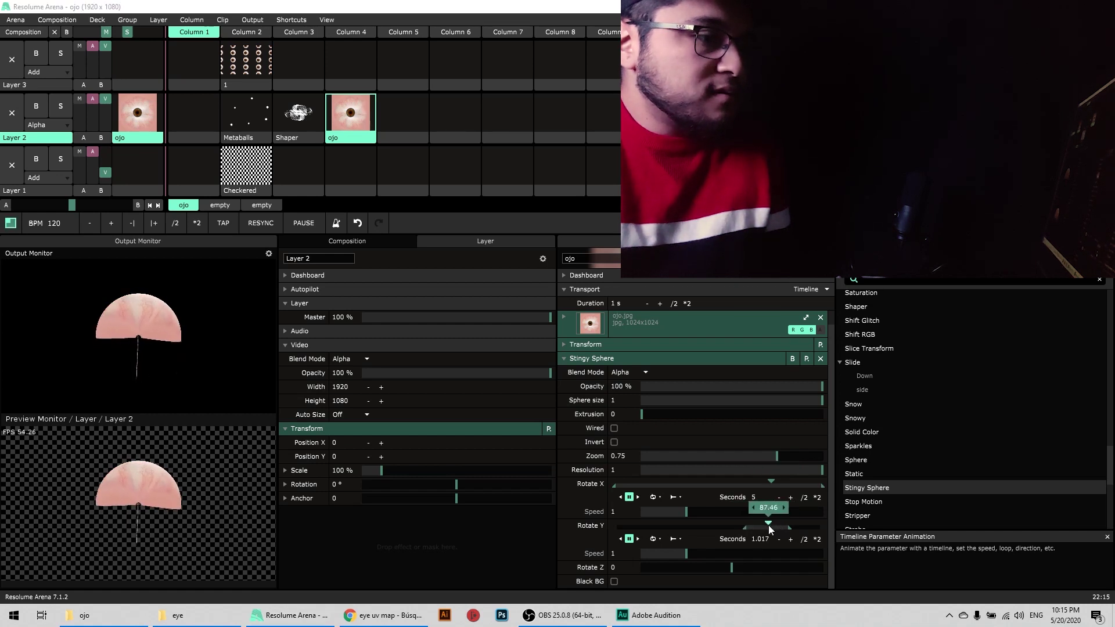
pyautogui.moveTo(773, 482)
pyautogui.mouseDown()
pyautogui.moveTo(827, 483)
pyautogui.moveTo(727, 486)
pyautogui.moveTo(739, 487)
pyautogui.mouseUp()
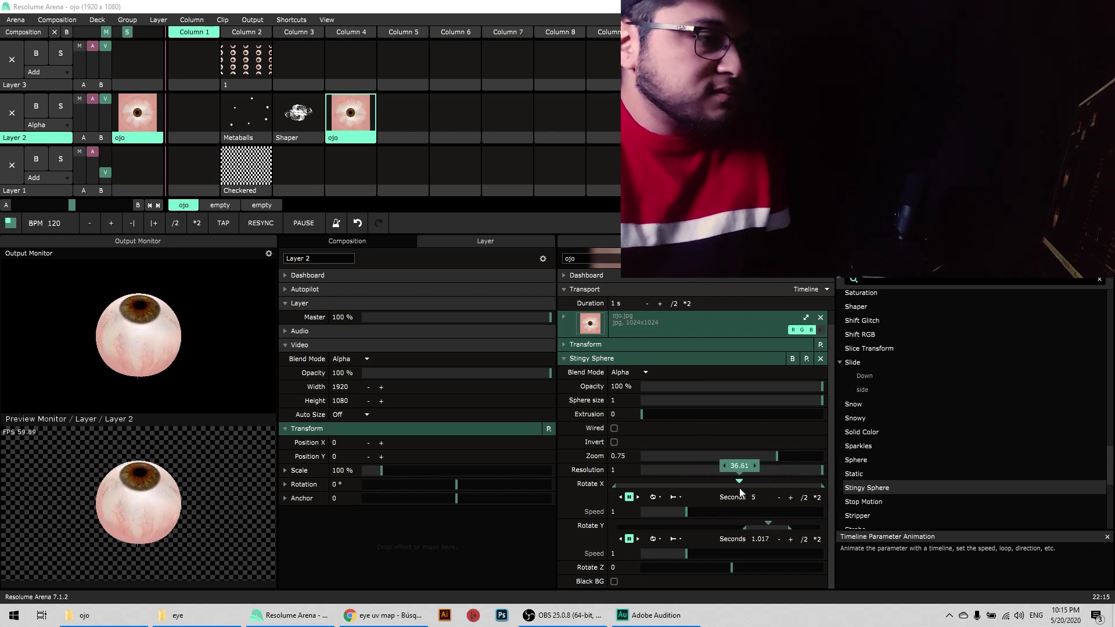
# Narrow the Rotate X animation range by raising its start point and bringing in its end point to about 29.49, checking against Rotate Y.
pyautogui.moveTo(823, 488); pyautogui.dragTo(700, 485)
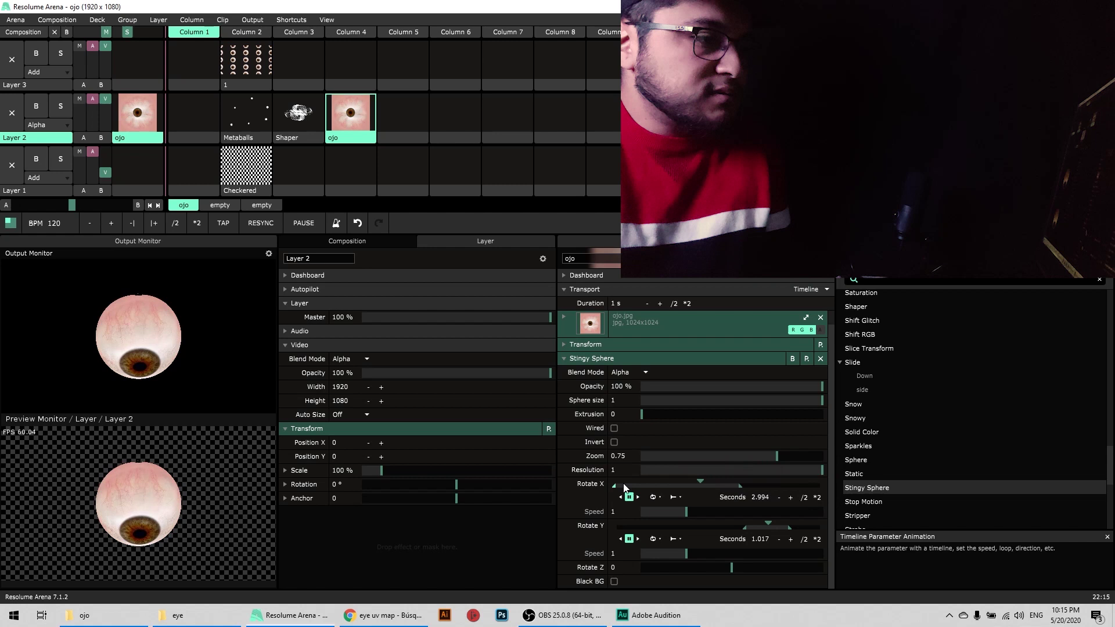
pyautogui.moveTo(617, 487); pyautogui.dragTo(701, 485)
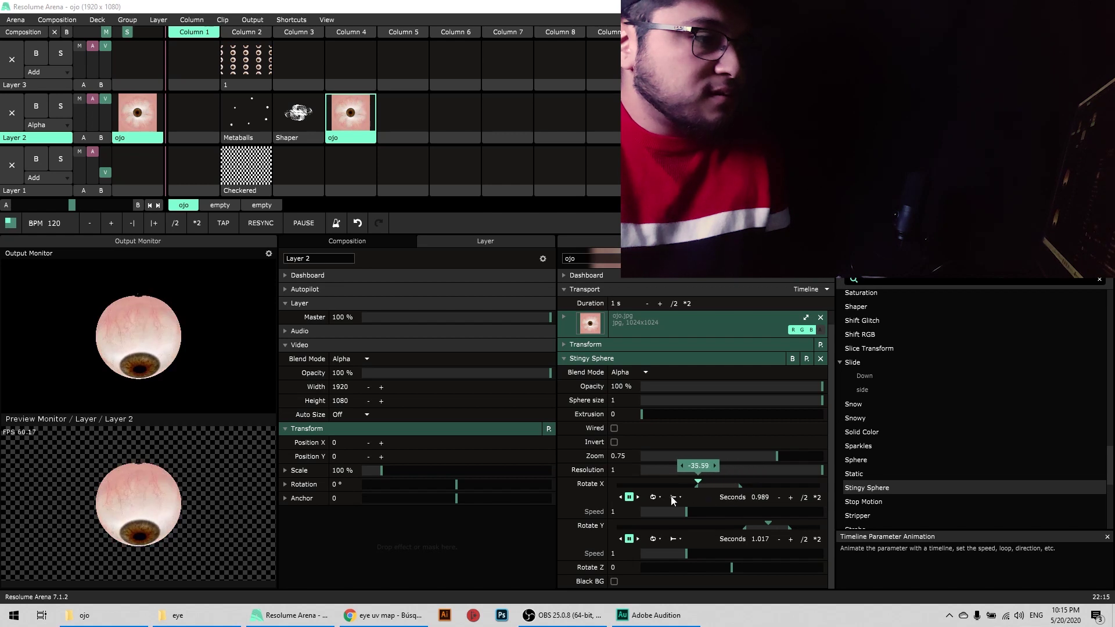
pyautogui.moveTo(699, 488); pyautogui.dragTo(708, 490)
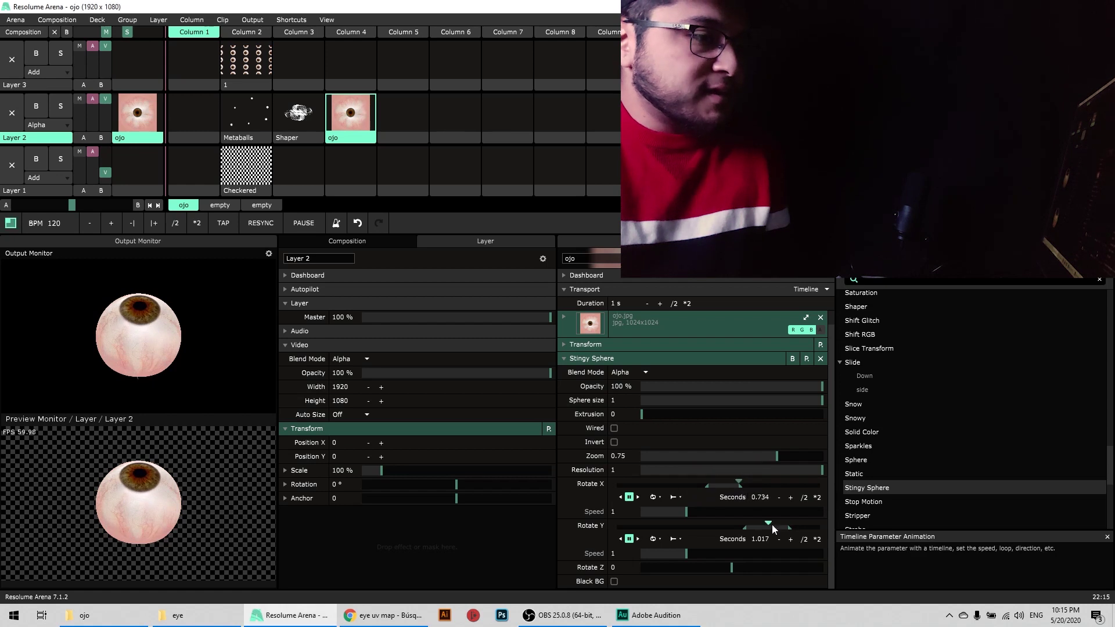
pyautogui.click(739, 526)
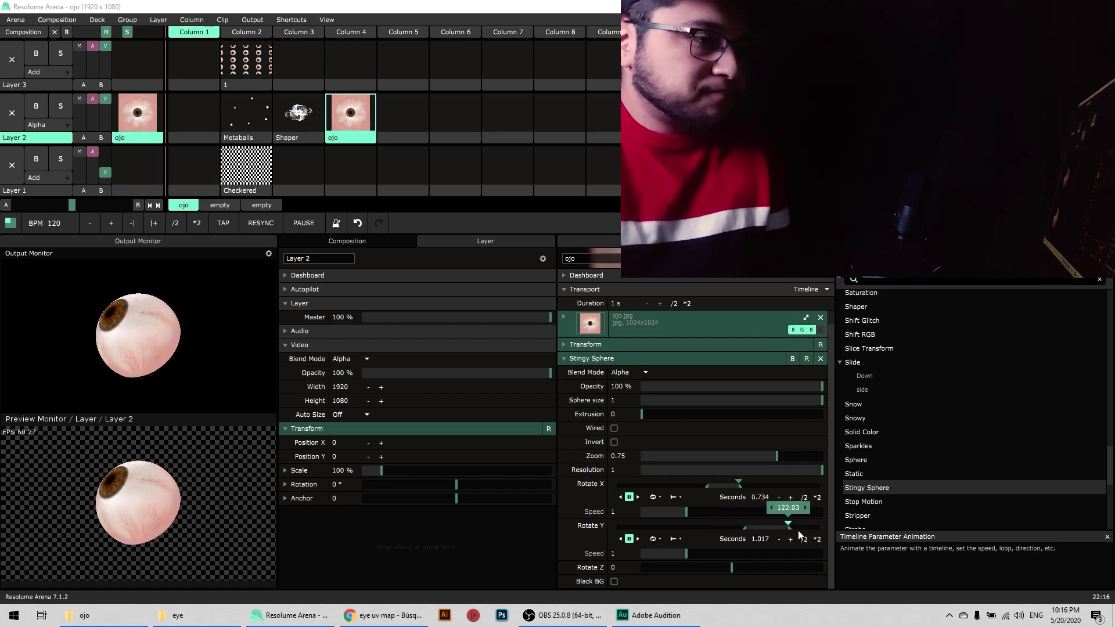
pyautogui.moveTo(739, 491)
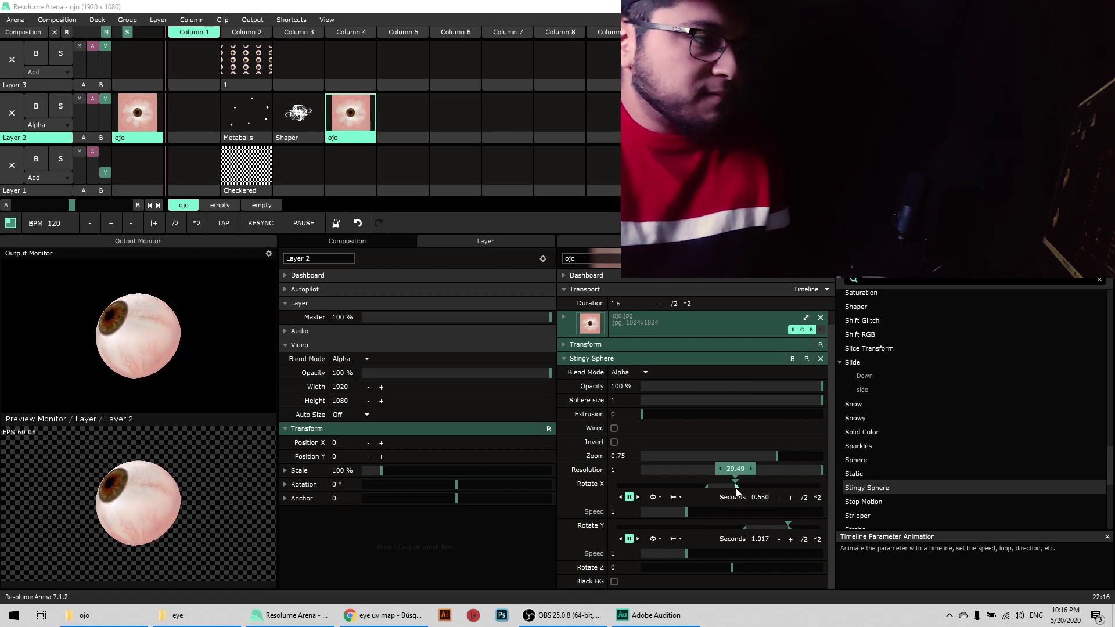
pyautogui.moveTo(773, 525)
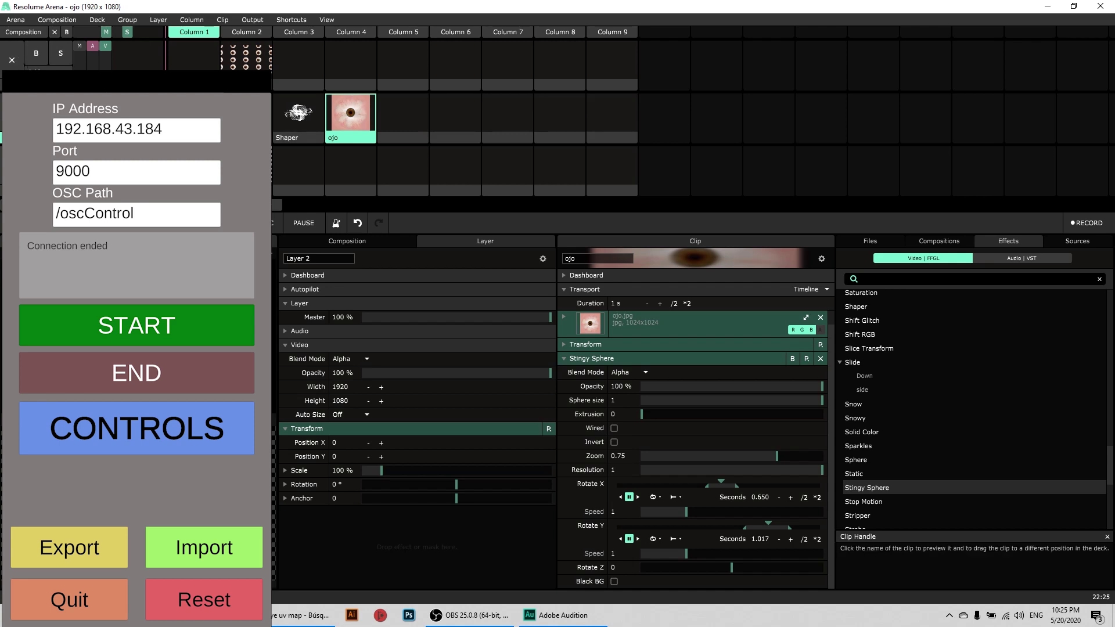
# Open the OSC preferences, expand the list of incoming OSC messages and move the window clear of the edge.
pyautogui.click(16, 20)
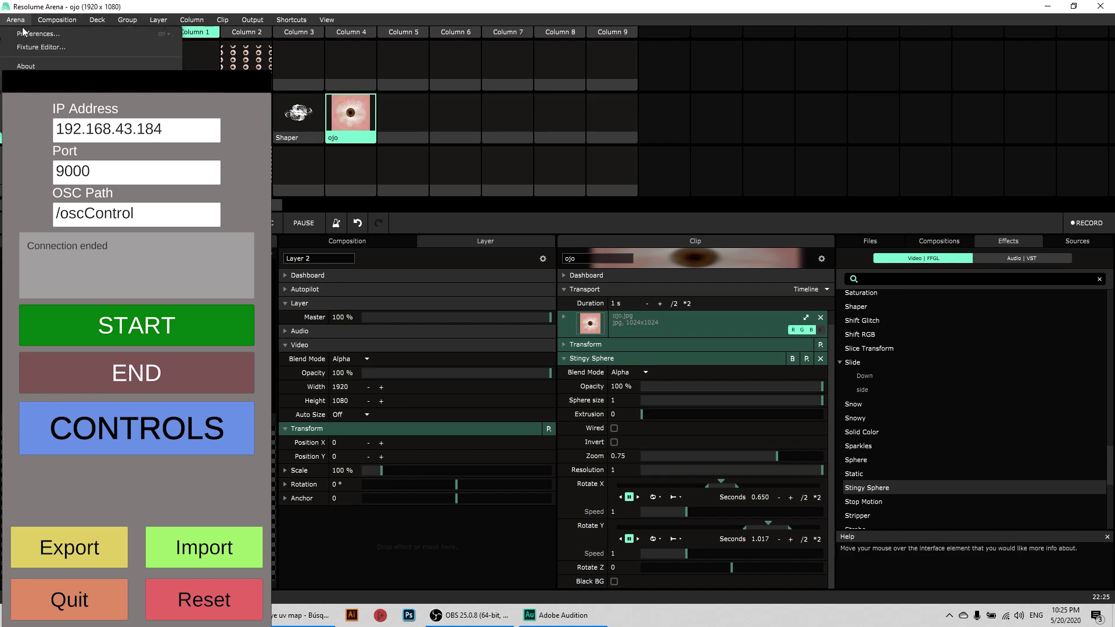
pyautogui.click(27, 35)
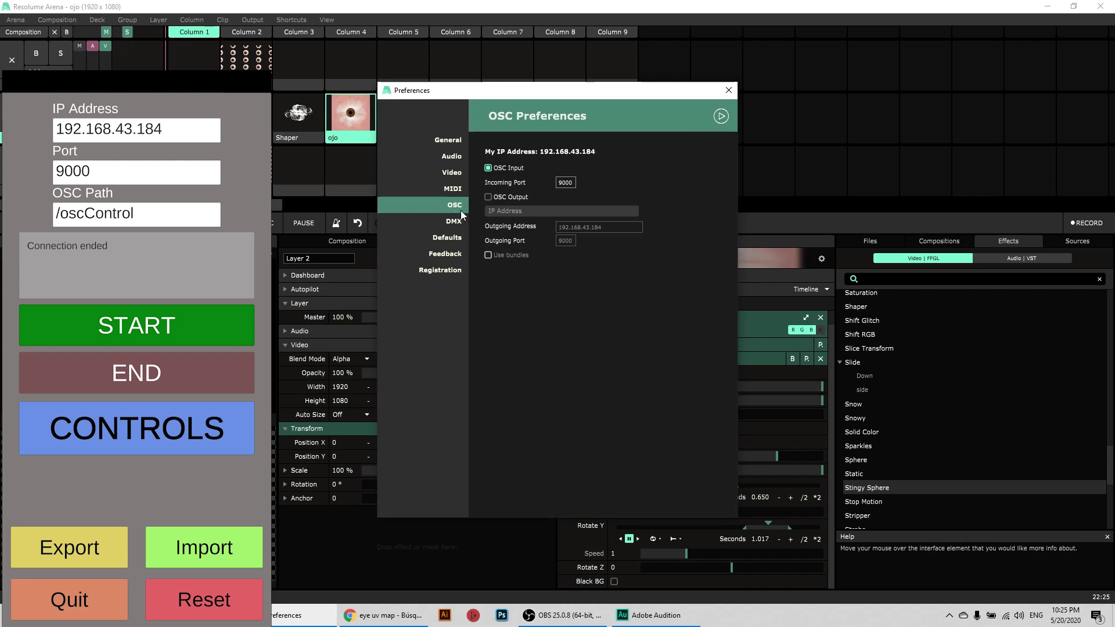
pyautogui.click(721, 116)
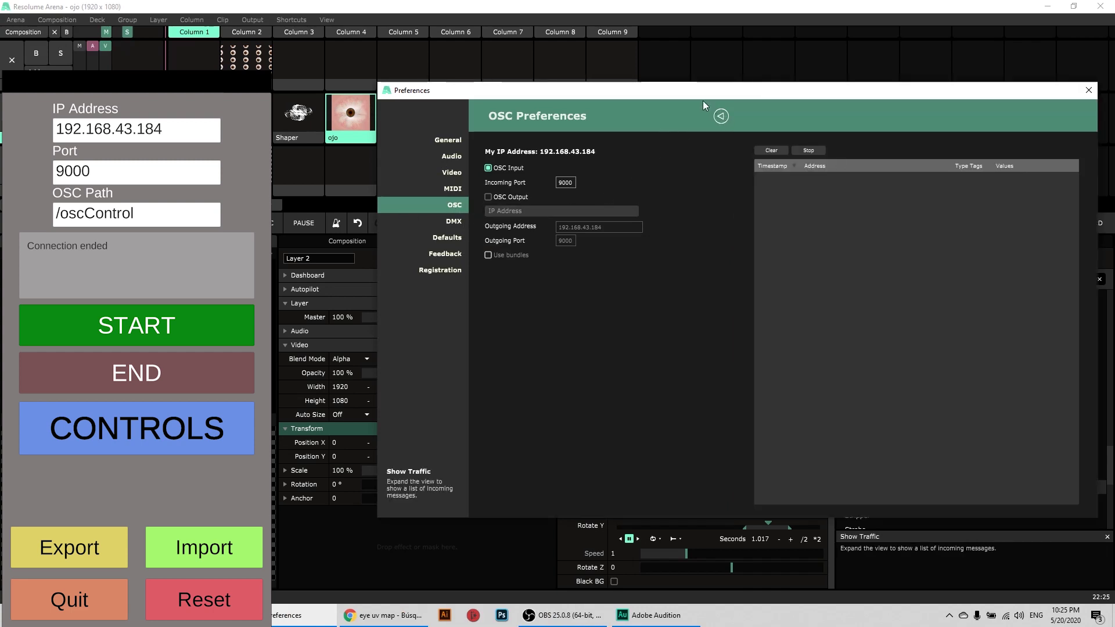
pyautogui.moveTo(694, 91); pyautogui.dragTo(553, 83)
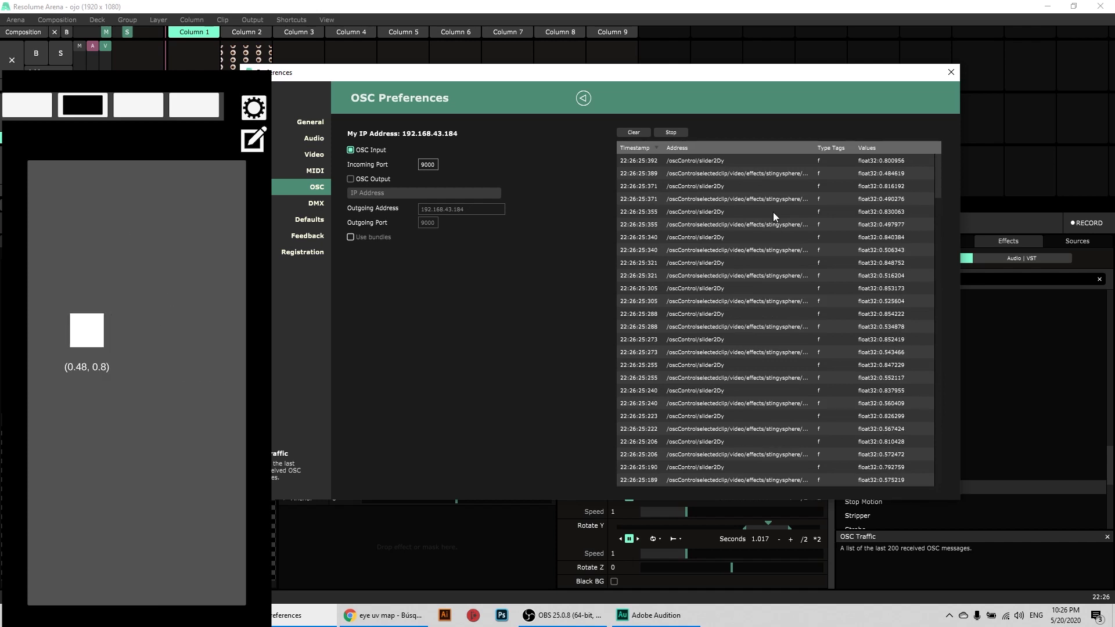
# Clear the incoming OSC message list, collapse it and close the preferences.
pyautogui.click(643, 135)
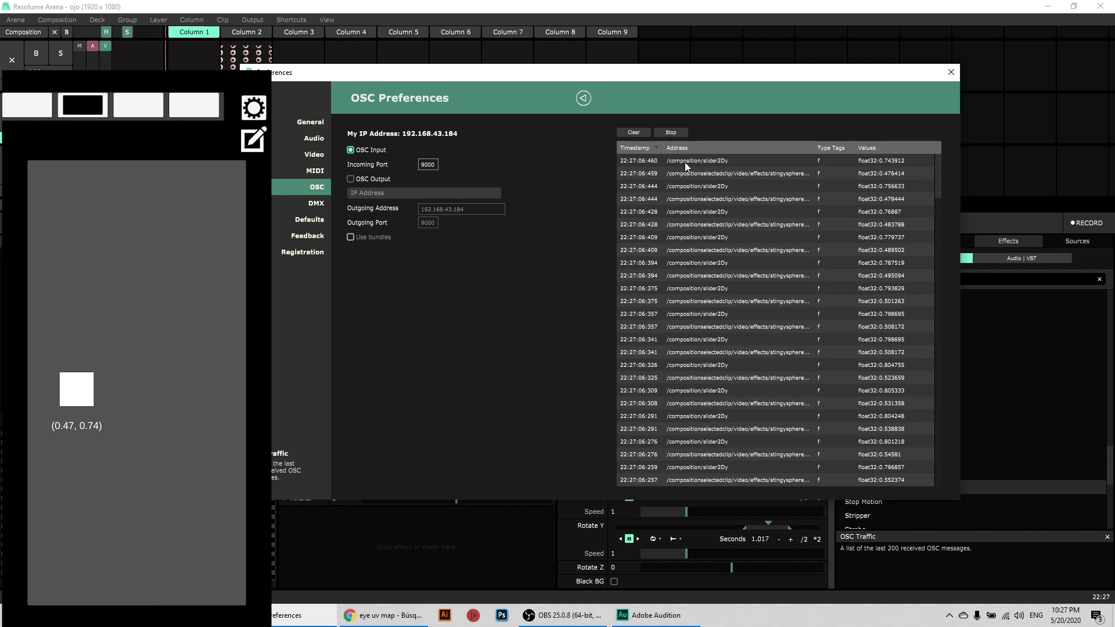
pyautogui.click(585, 100)
pyautogui.click(590, 72)
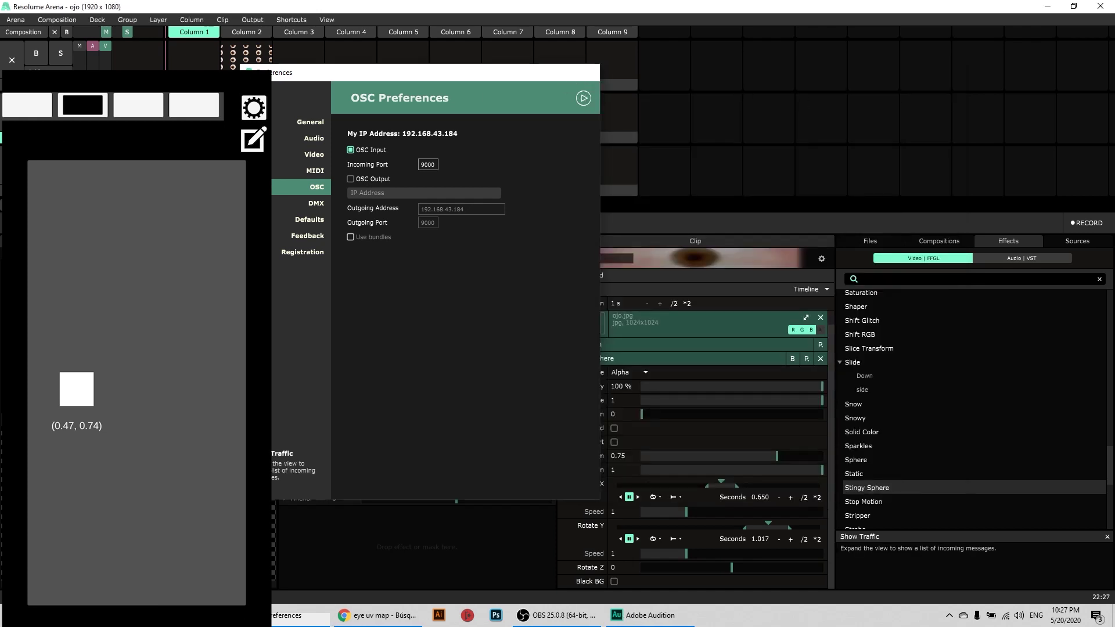
# Start editing OSC shortcuts and highlight the absolute OSC input address of the sphere's Rotate X.
pyautogui.click(291, 20)
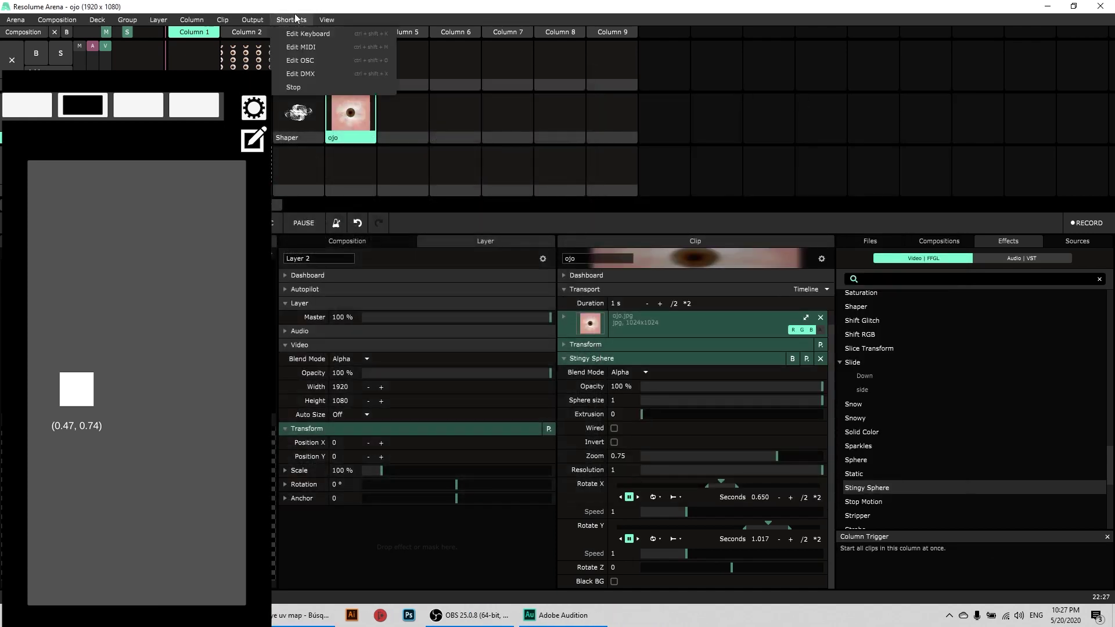
pyautogui.click(303, 59)
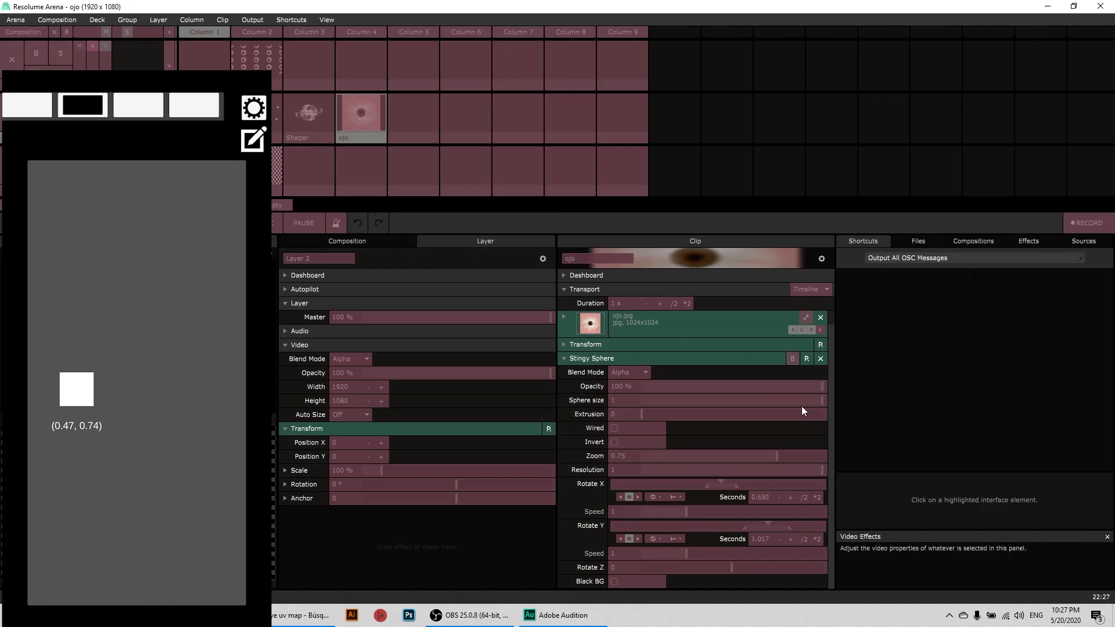
pyautogui.click(664, 483)
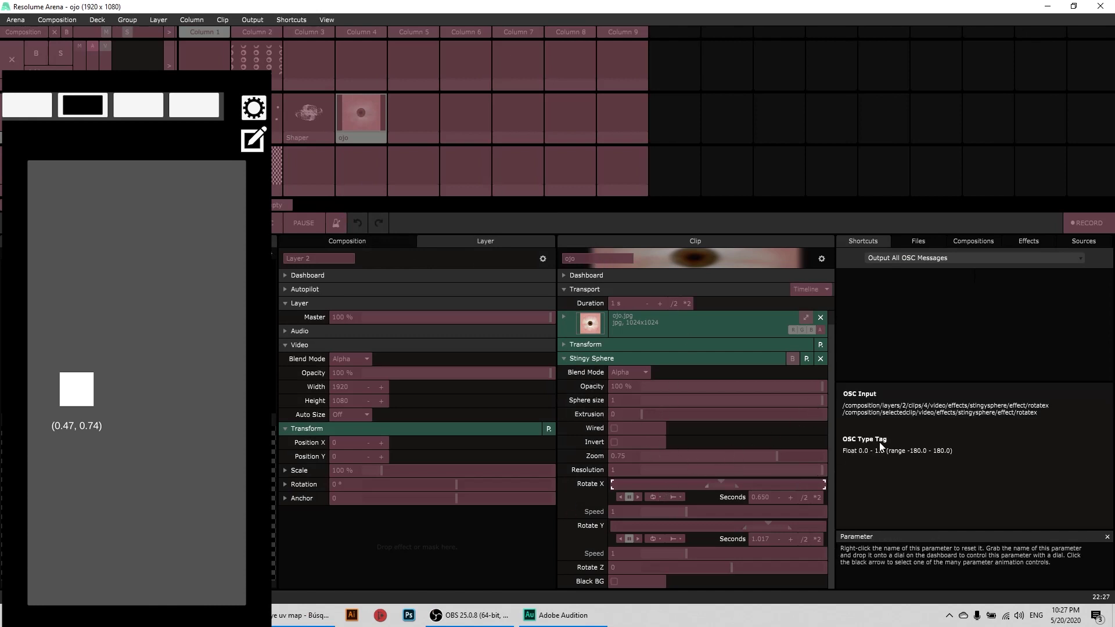
pyautogui.click(882, 406)
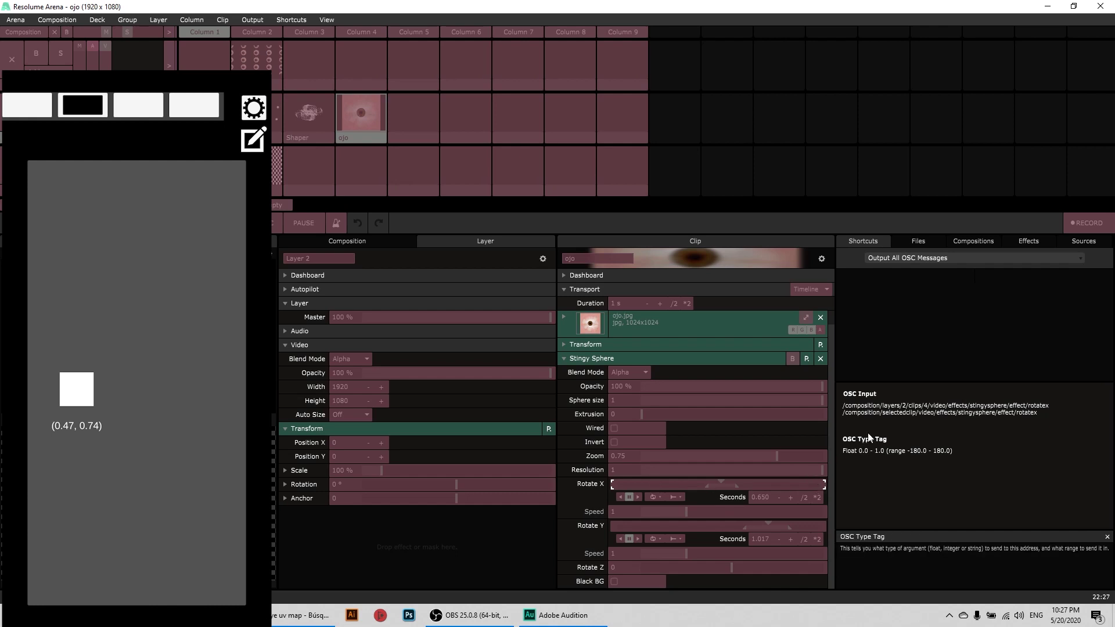
pyautogui.moveTo(843, 405); pyautogui.dragTo(1055, 404)
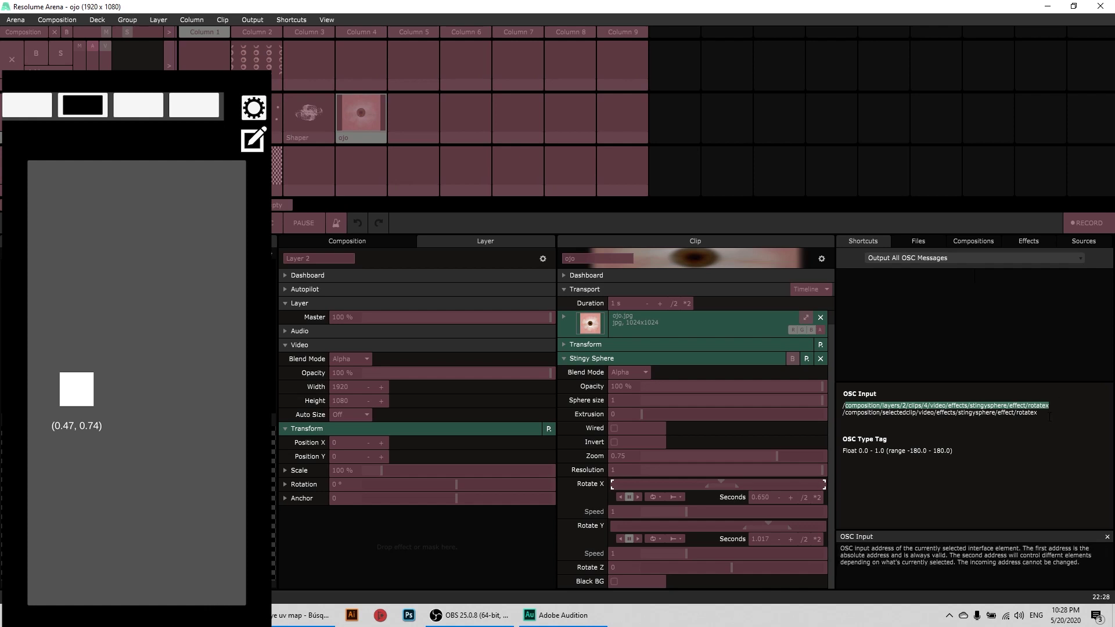
# Inspect the OSC input addresses of Rotate Y and Resolution, and stop editing OSC shortcuts.
pyautogui.click(699, 529)
pyautogui.click(941, 408)
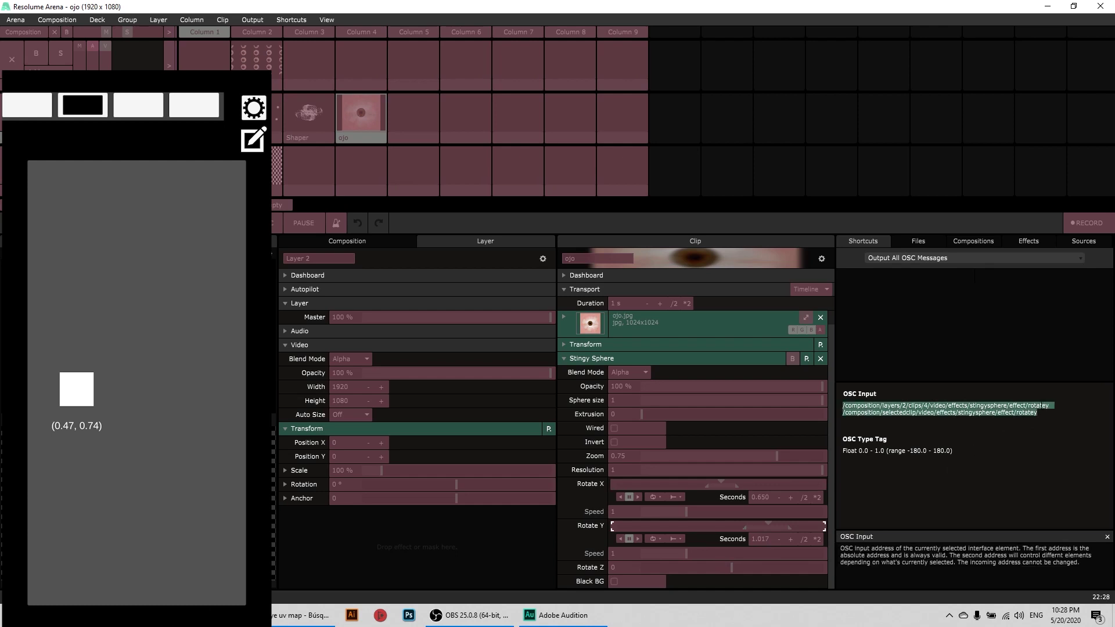
pyautogui.click(681, 472)
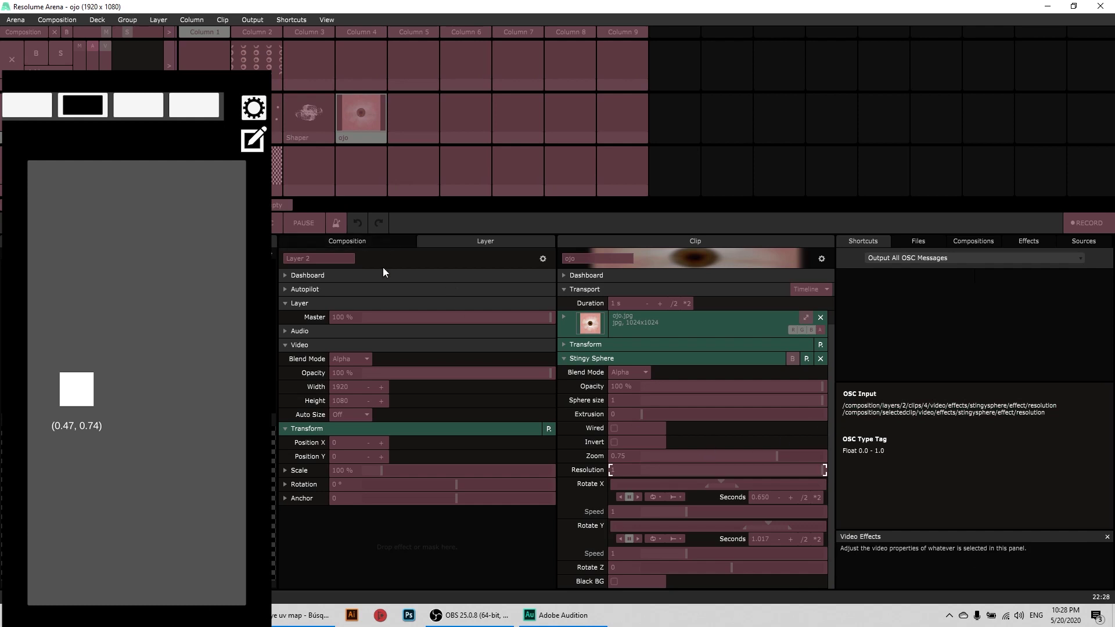
pyautogui.click(291, 20)
pyautogui.click(363, 60)
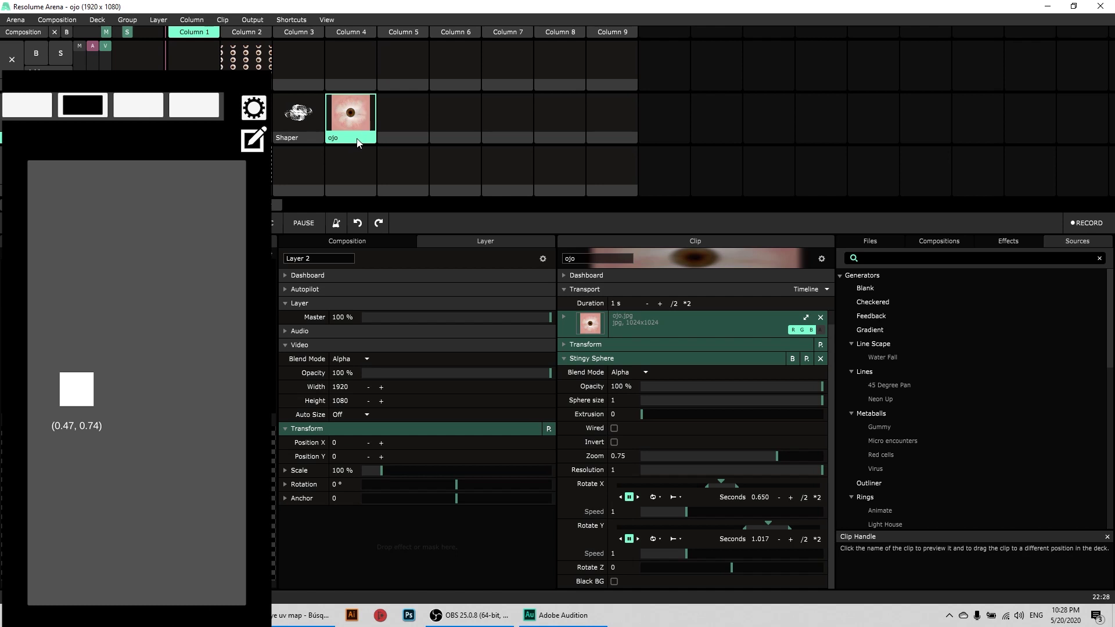
# Move the ojo eye clip to Layer 3, Column 6 and trigger it there.
pyautogui.moveTo(359, 143); pyautogui.dragTo(468, 61)
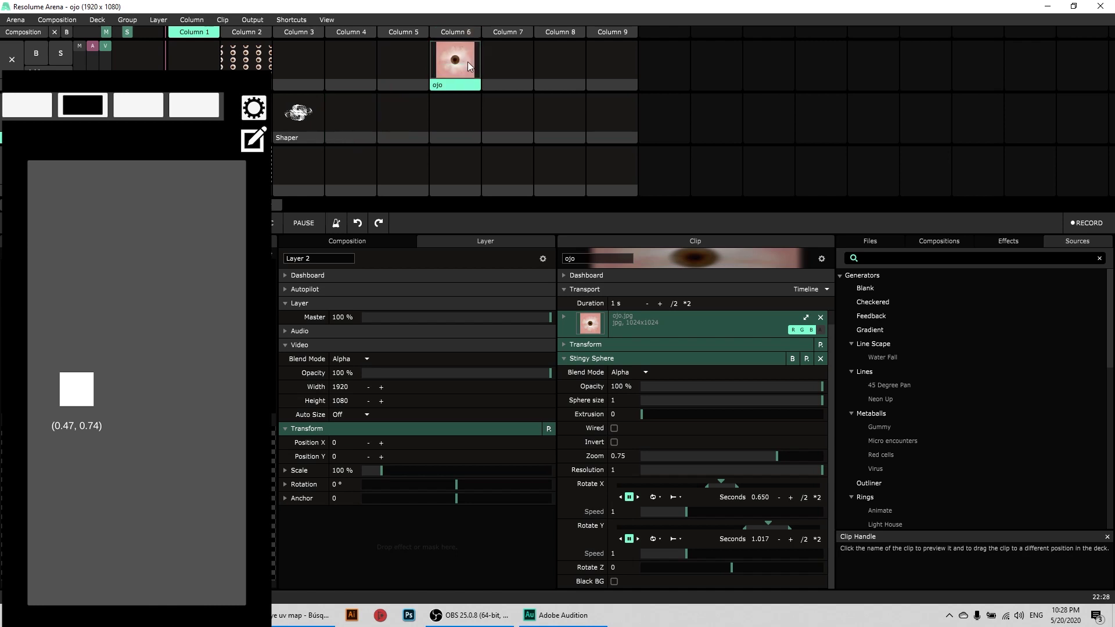
pyautogui.click(468, 61)
# Examine Rotate X's absolute and selected-clip OSC addresses for the relocated ojo clip, and leave OSC shortcut editing.
pyautogui.click(290, 19)
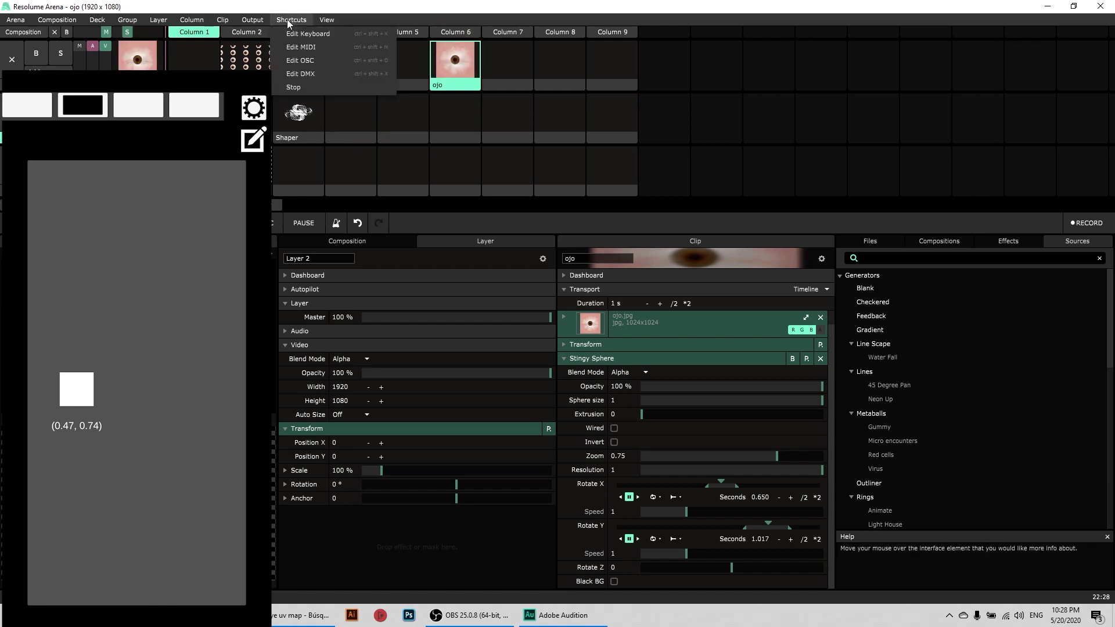
pyautogui.click(310, 61)
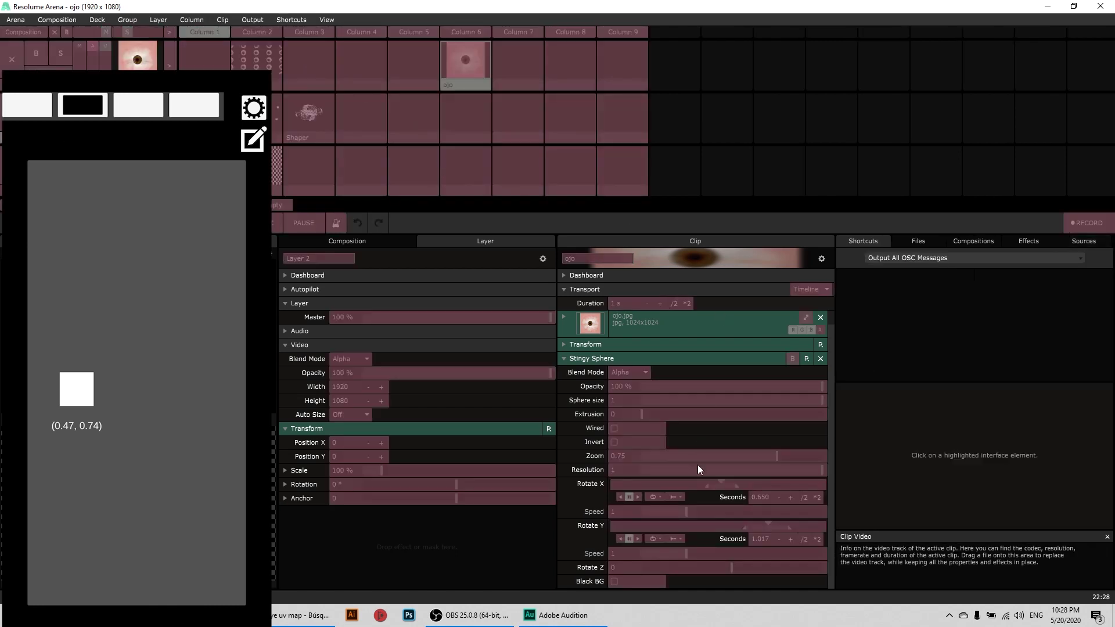
pyautogui.click(703, 483)
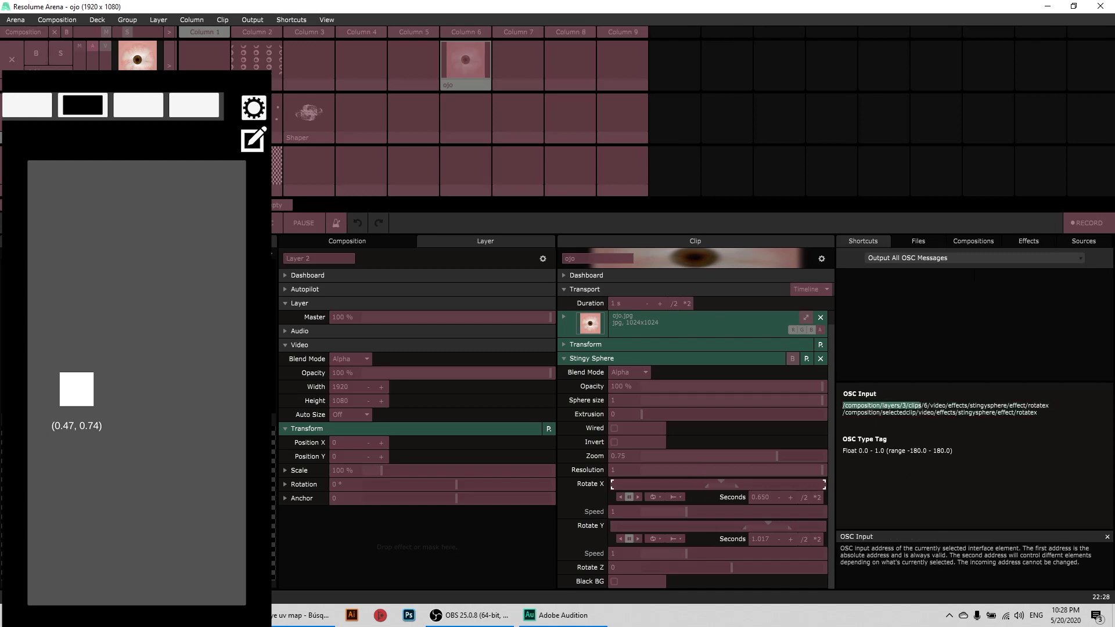
pyautogui.moveTo(895, 405)
pyautogui.mouseDown()
pyautogui.moveTo(933, 405)
pyautogui.moveTo(883, 406)
pyautogui.moveTo(895, 405)
pyautogui.mouseUp()
pyautogui.click(964, 407)
pyautogui.moveTo(840, 412); pyautogui.dragTo(1038, 414)
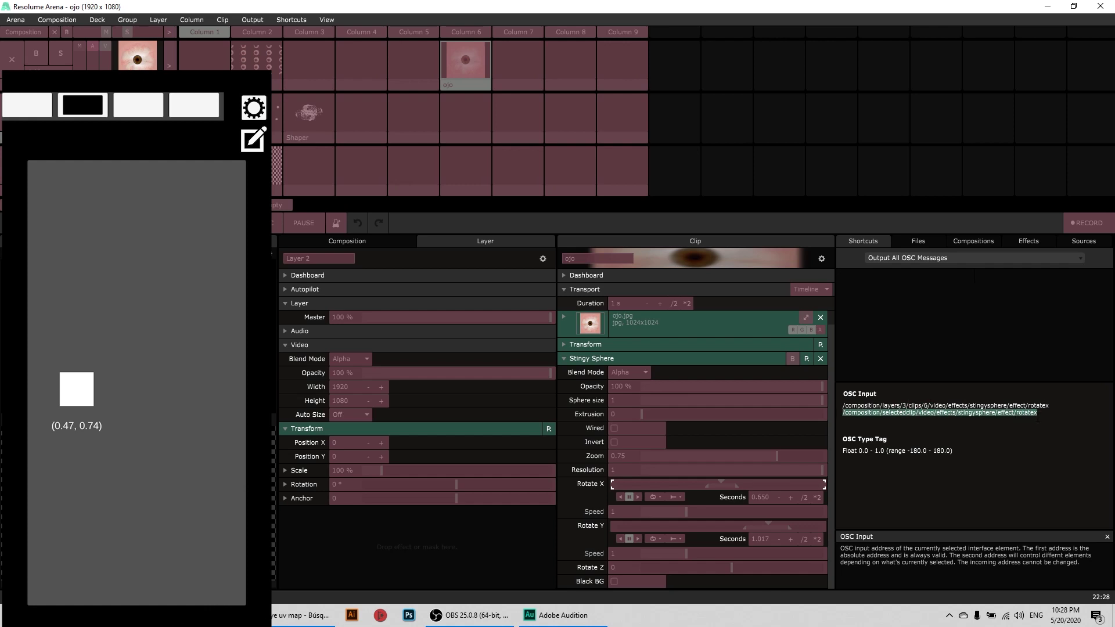
pyautogui.click(277, 25)
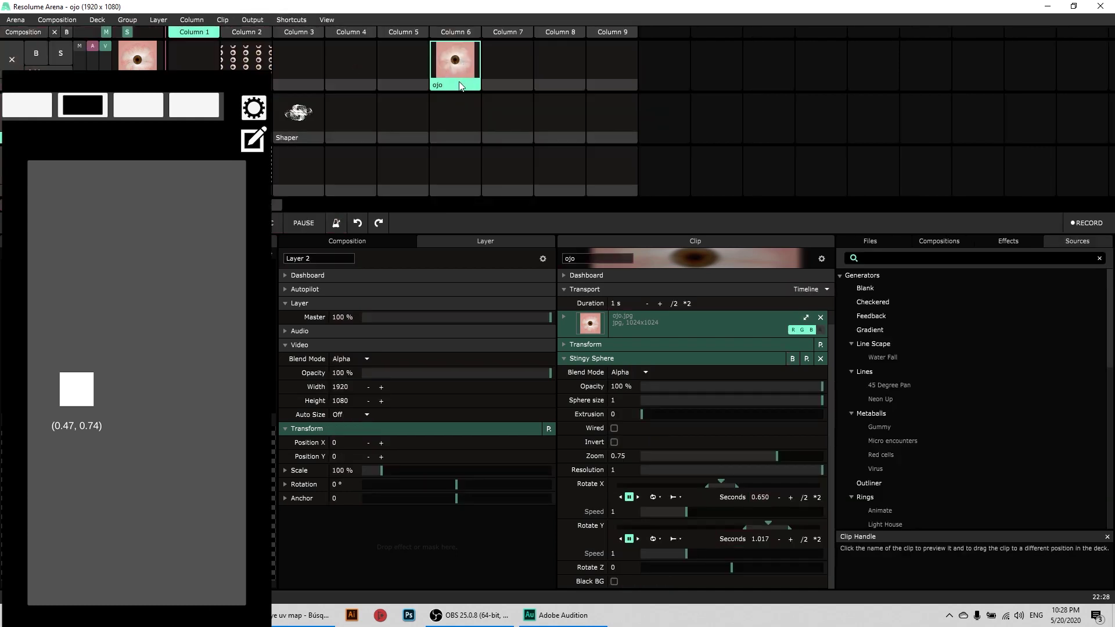
# Move the ojo clip to Layer 2, Column 6 and make it the active clip after trying the other clips.
pyautogui.click(246, 56)
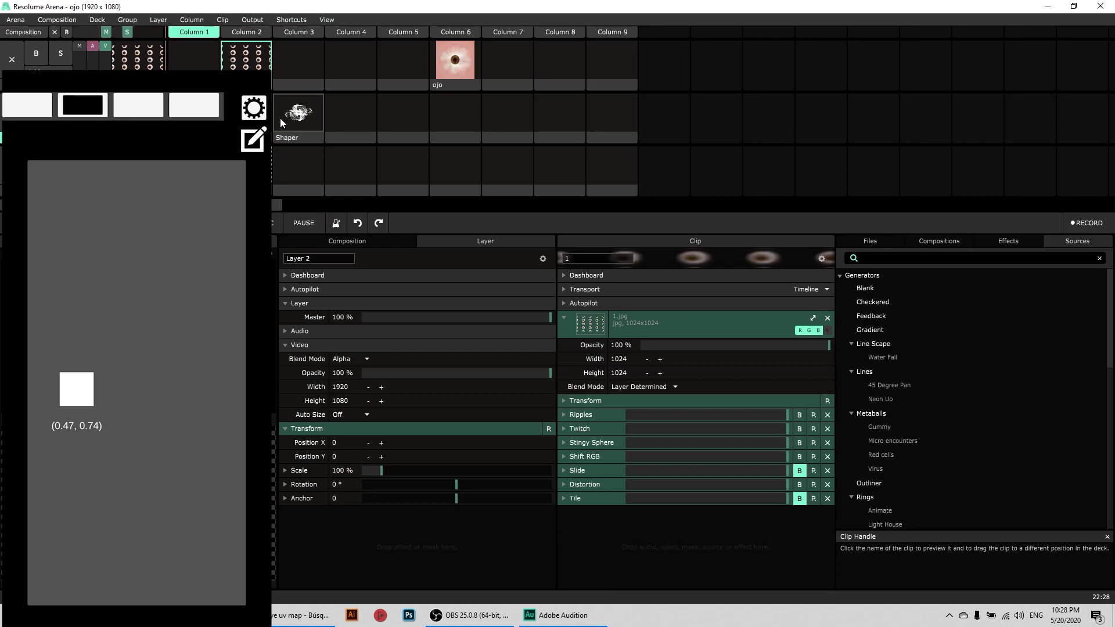
pyautogui.moveTo(431, 69); pyautogui.dragTo(451, 110)
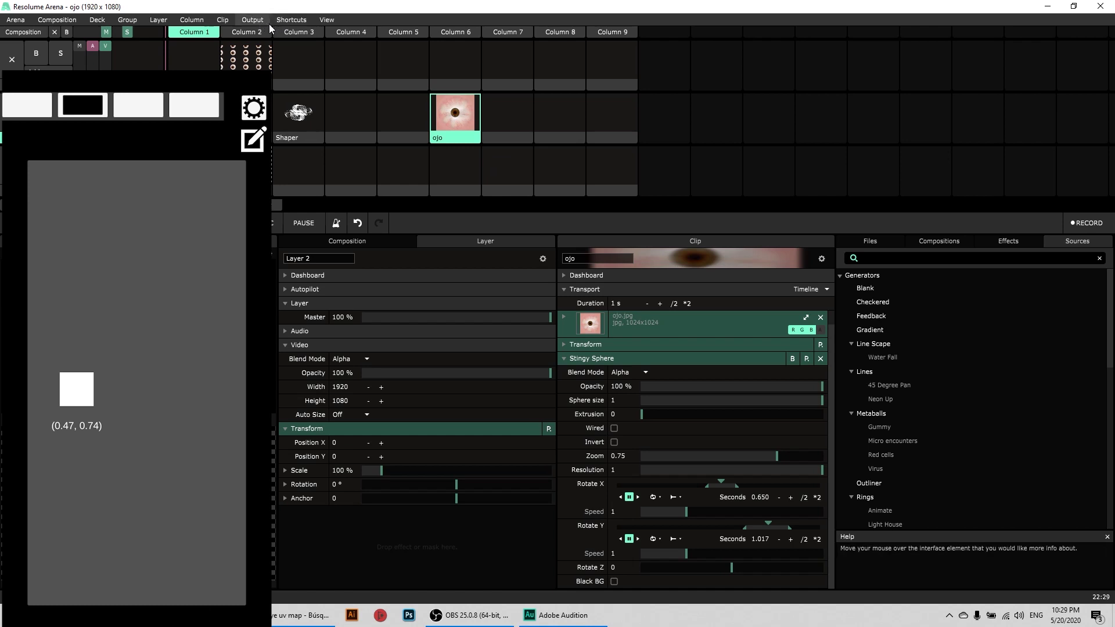
pyautogui.click(286, 116)
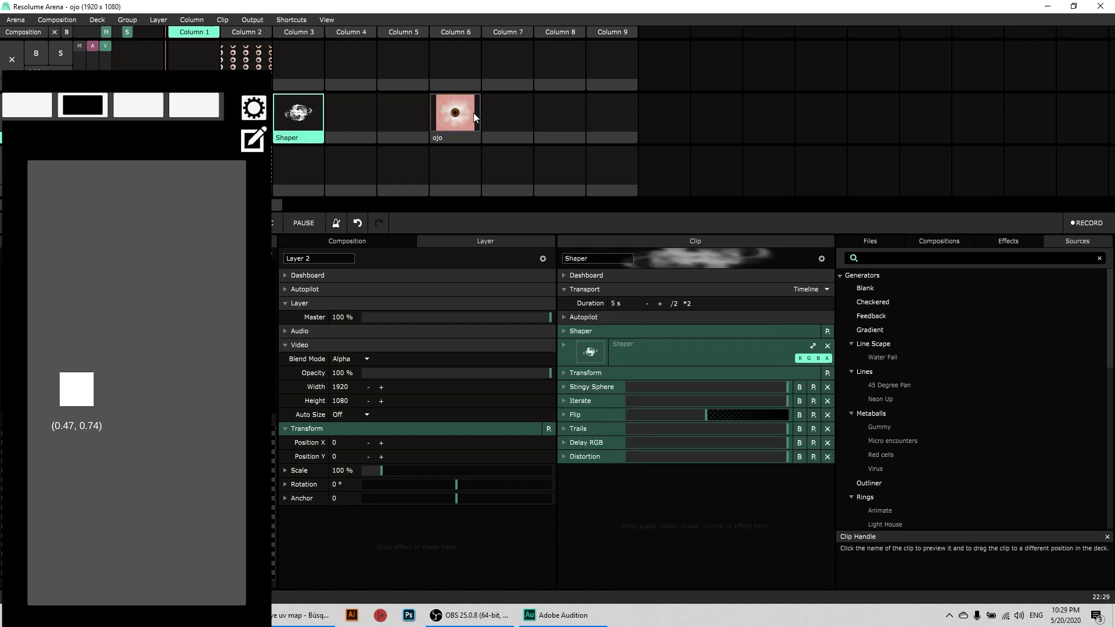
pyautogui.click(472, 113)
# Edit the OSC shortcuts again and highlight Rotate X's OSC input address for the ojo clip in Layer 2.
pyautogui.click(291, 20)
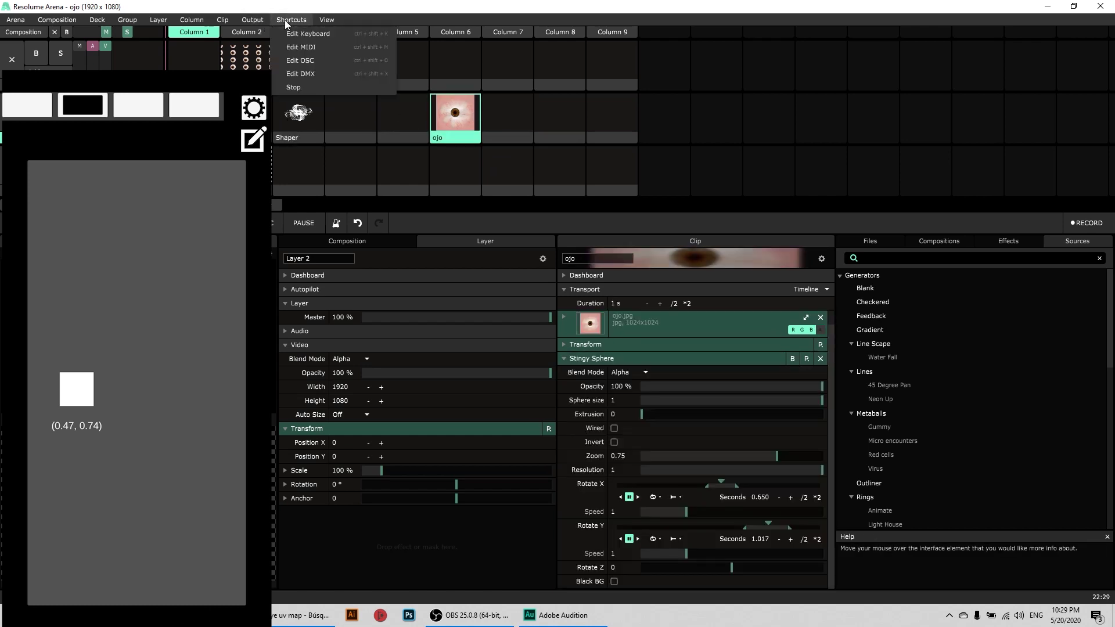
pyautogui.click(305, 60)
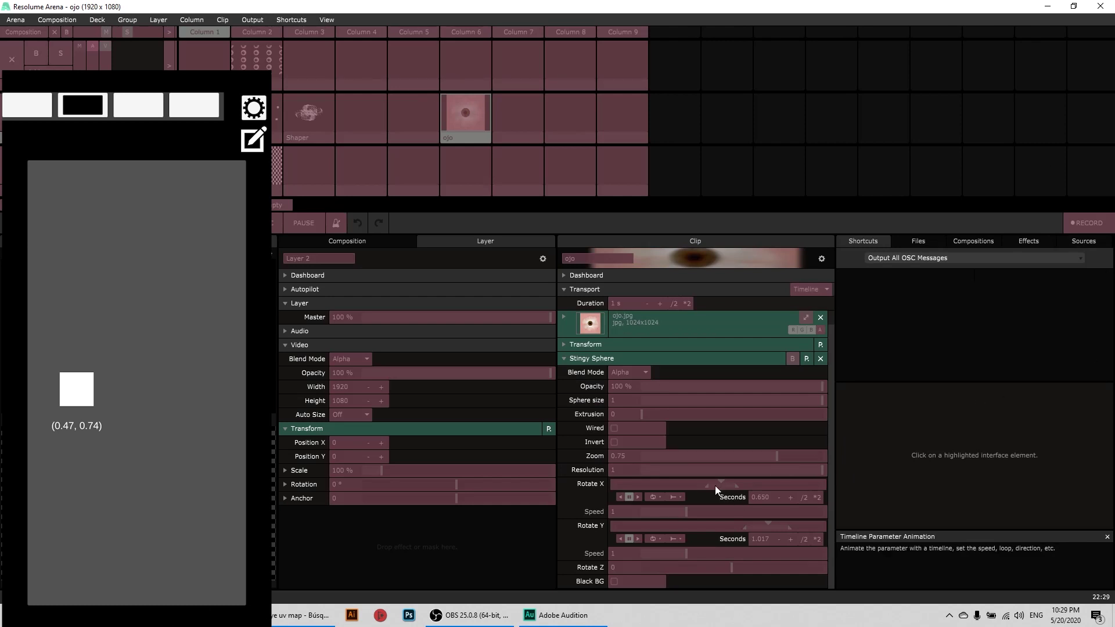
pyautogui.click(718, 487)
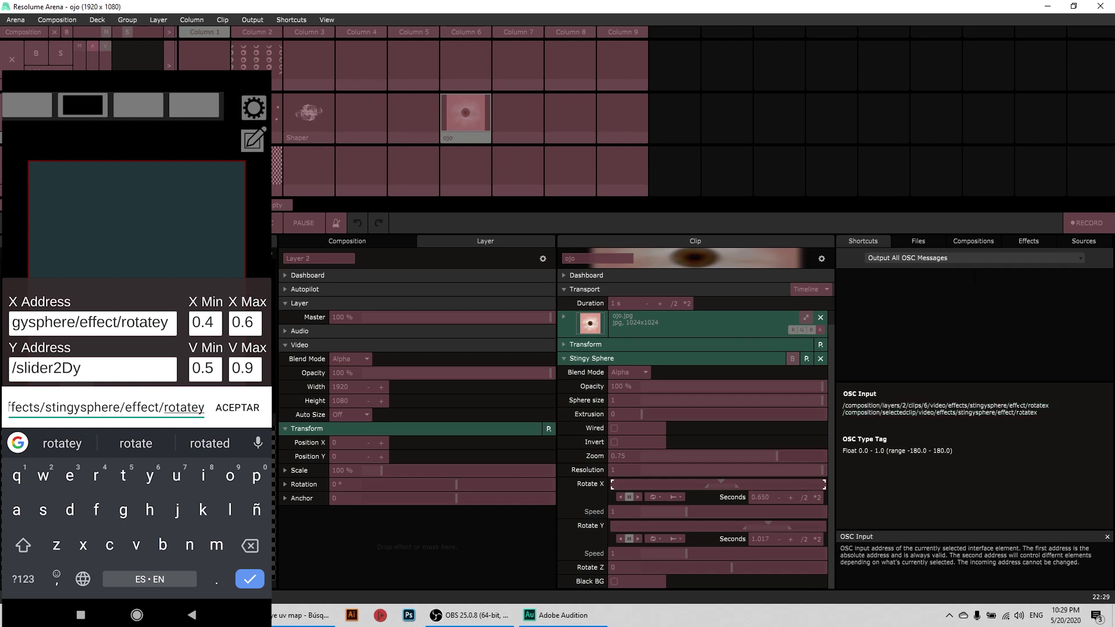
pyautogui.moveTo(847, 412); pyautogui.dragTo(815, 413)
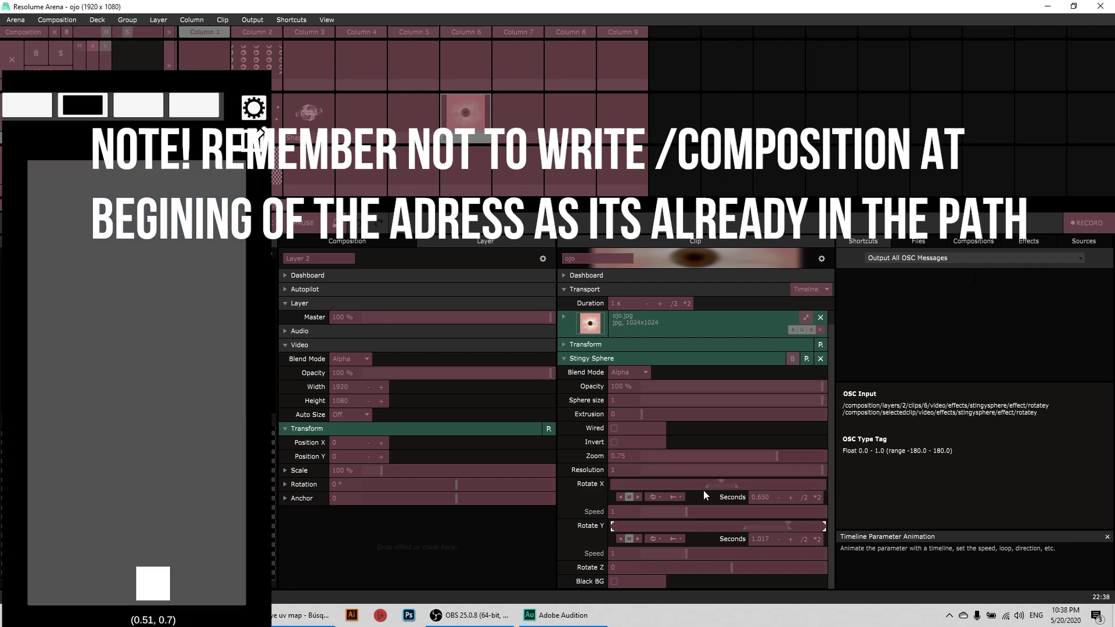
# Edit the OSC shortcuts to highlight the degree range in Rotate X's OSC type tag, and leave OSC shortcut editing.
pyautogui.hotkey('ctrl', 'shift', 'o')
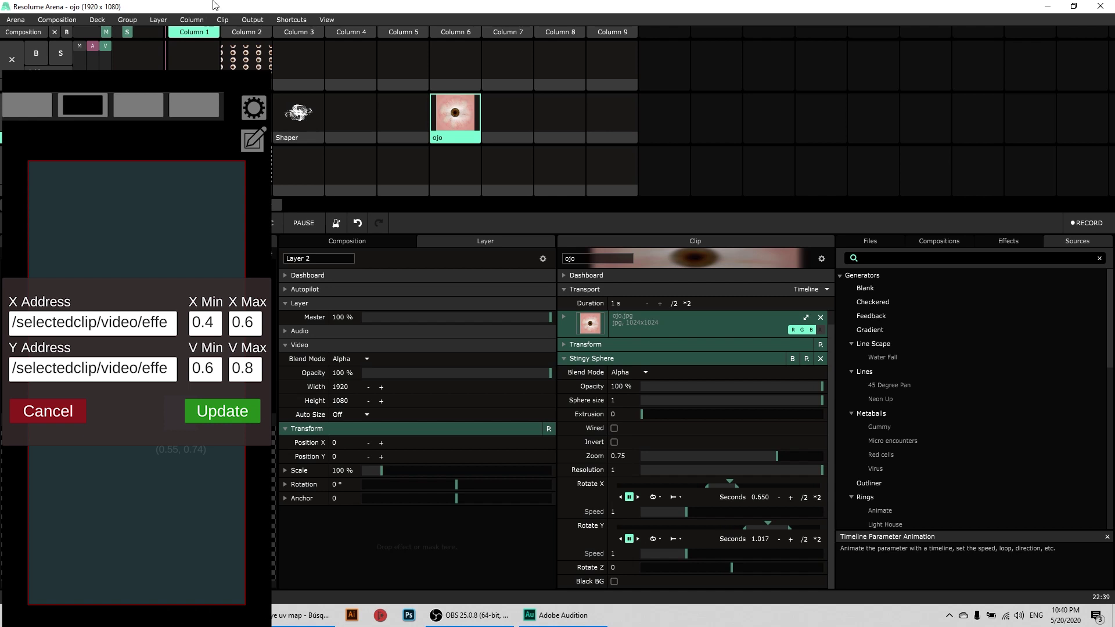
pyautogui.click(253, 19)
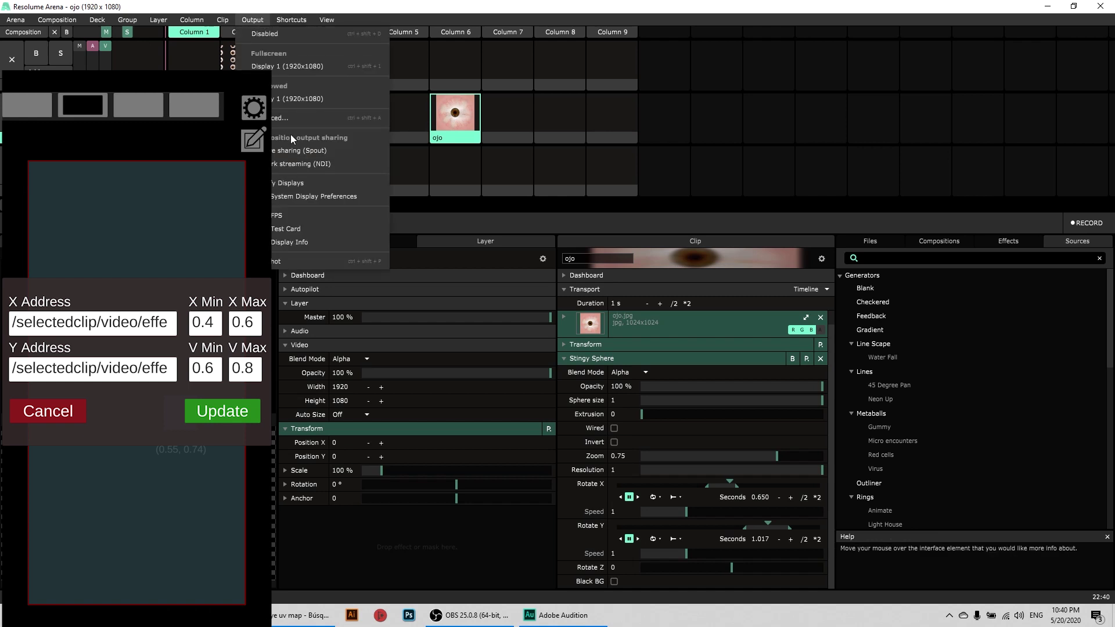
pyautogui.click(299, 61)
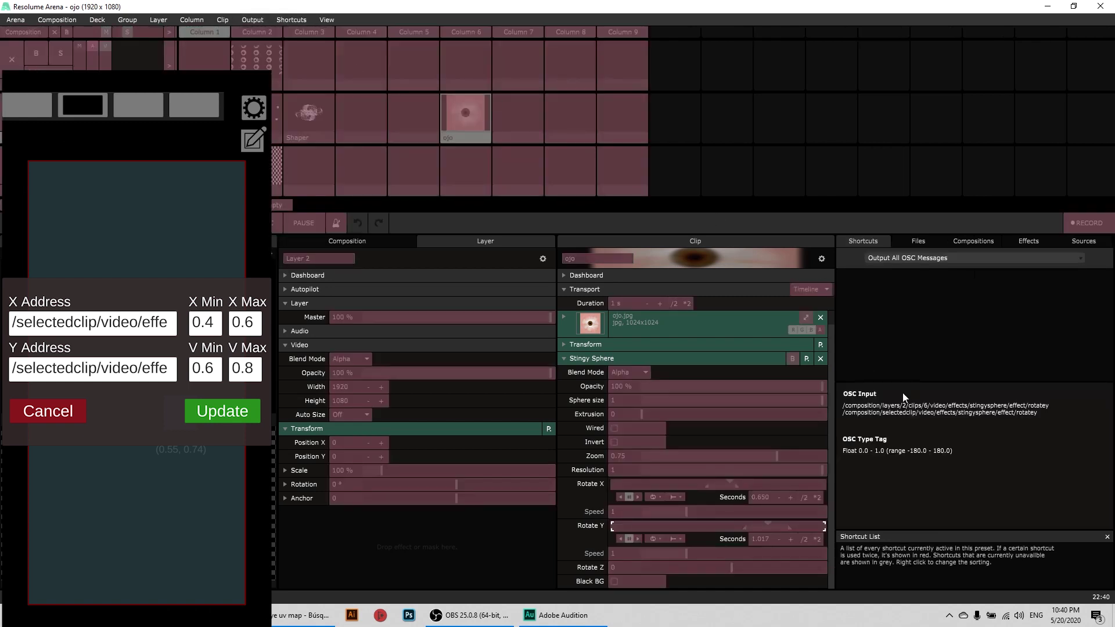
pyautogui.click(757, 484)
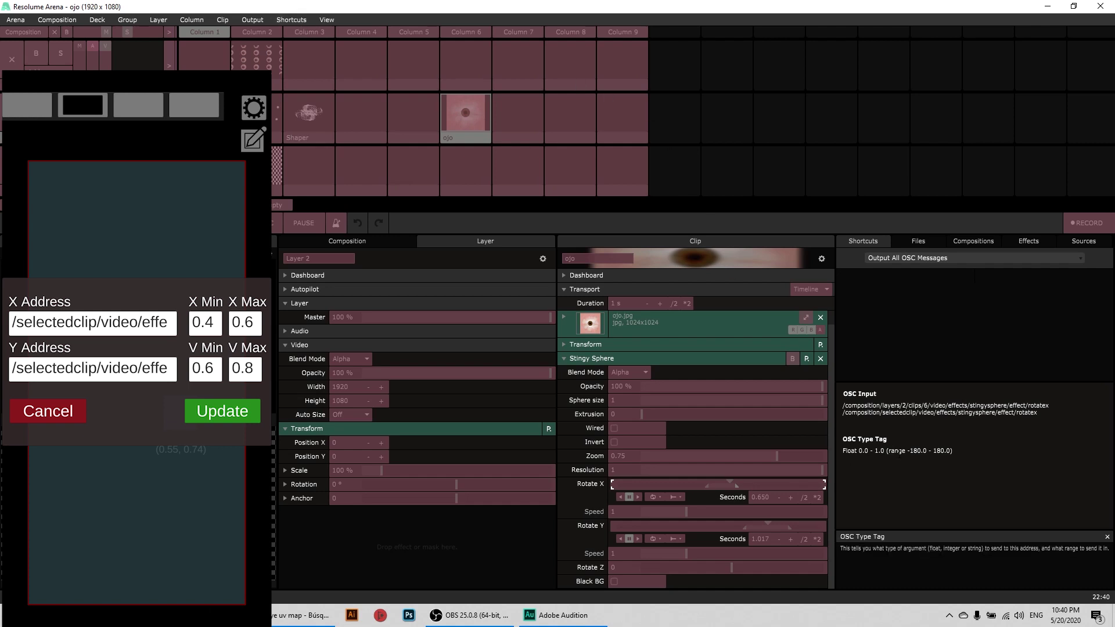
pyautogui.moveTo(910, 451); pyautogui.dragTo(944, 450)
pyautogui.click(304, 18)
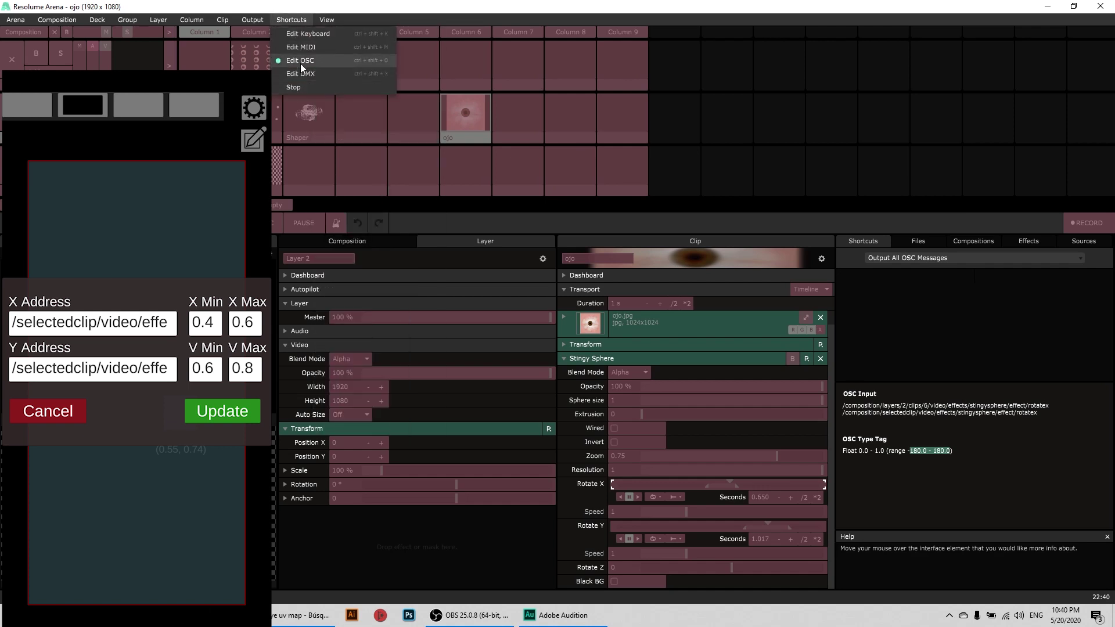
pyautogui.click(301, 60)
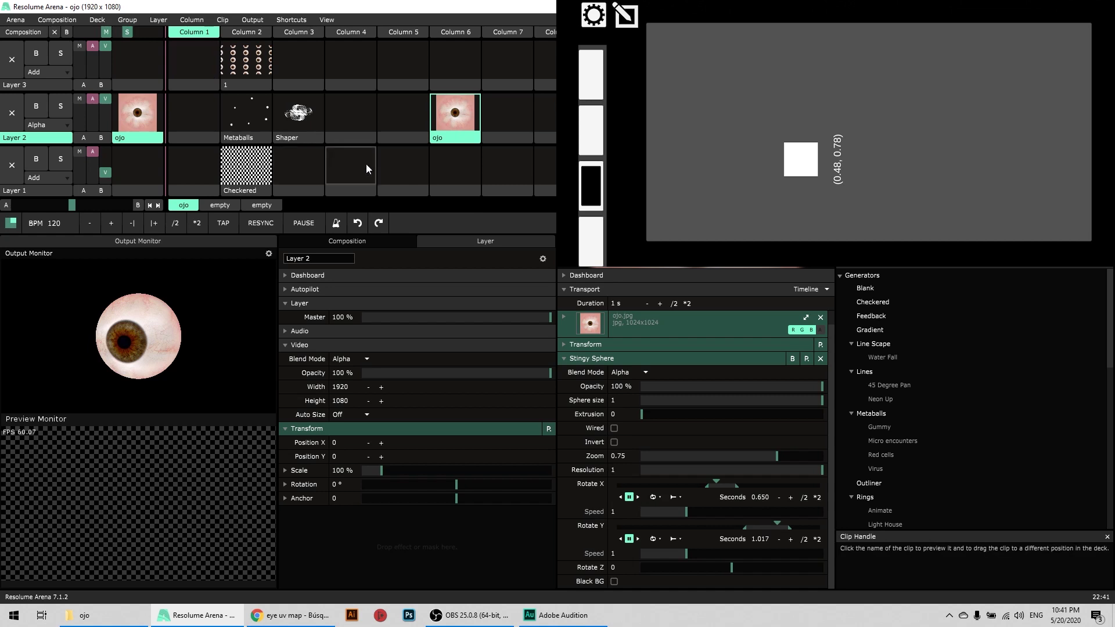
# Examine the incoming TouchOSC Bridge messages in the MIDI preferences' traffic list and close the preferences.
pyautogui.click(15, 20)
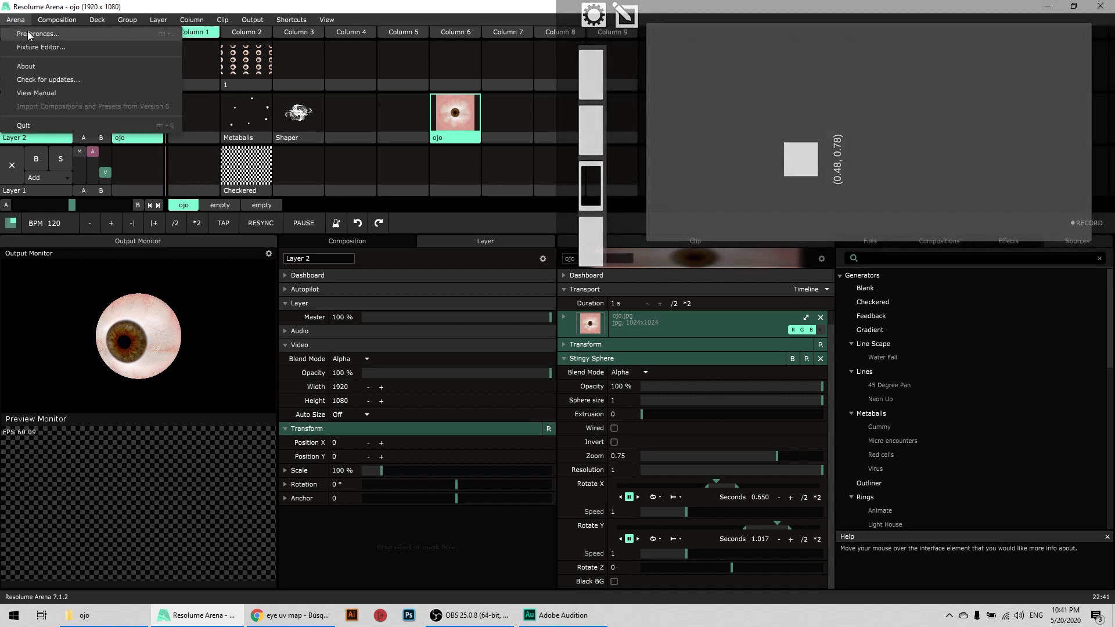
pyautogui.click(38, 34)
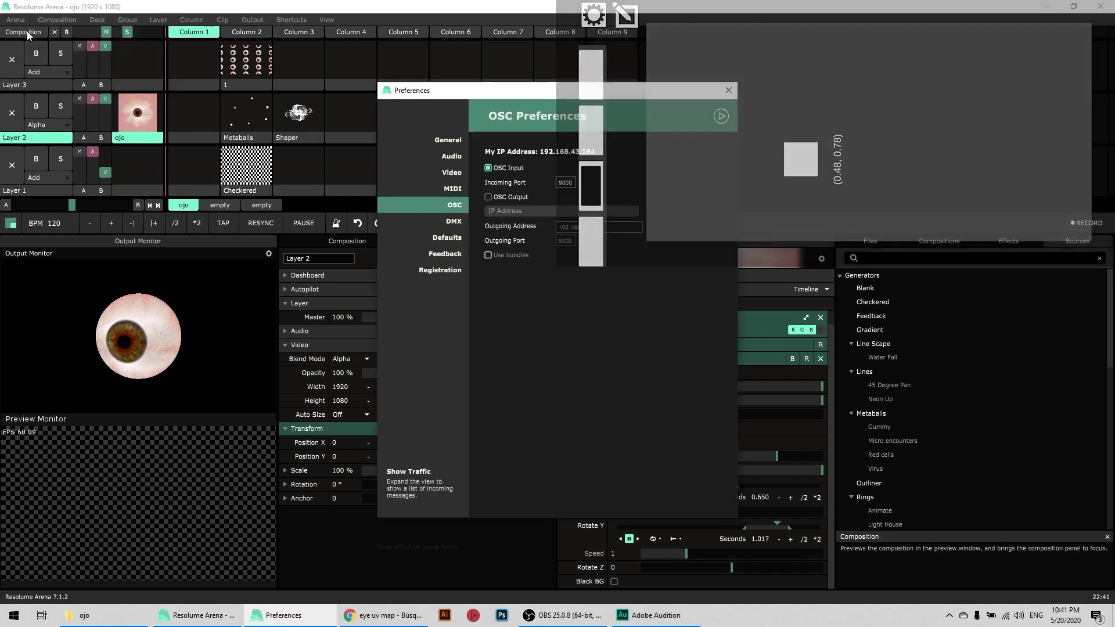
pyautogui.click(453, 189)
pyautogui.click(720, 118)
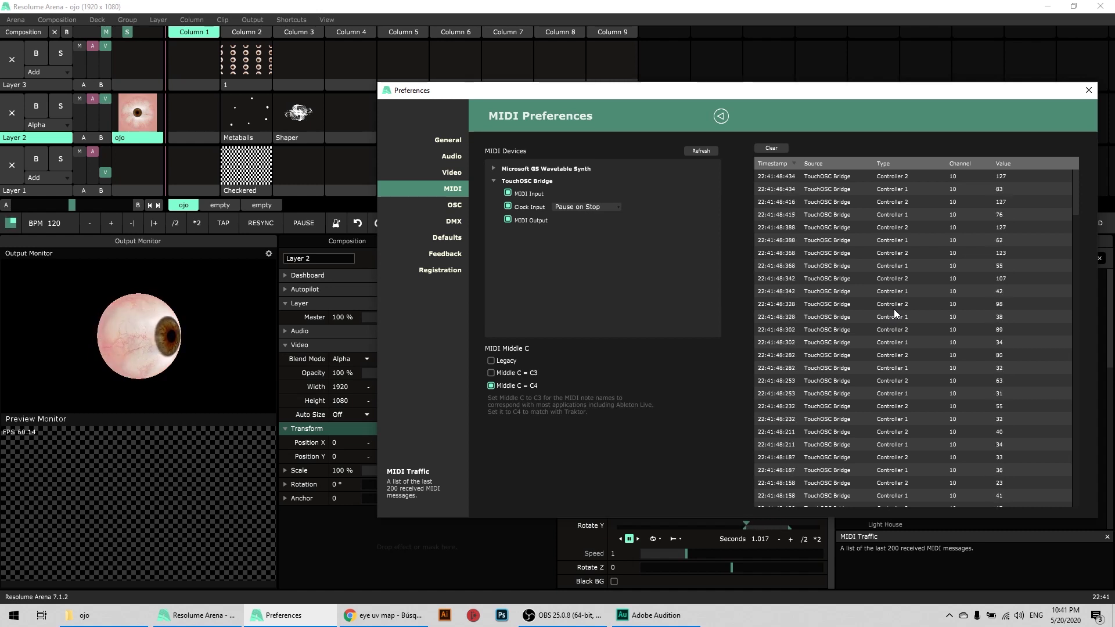
pyautogui.click(1089, 90)
# Map the selected clip's Rotate X to TouchOSC Bridge channel 10, CC 2 in the MIDI shortcuts, and leave MIDI editing.
pyautogui.click(291, 19)
pyautogui.click(312, 50)
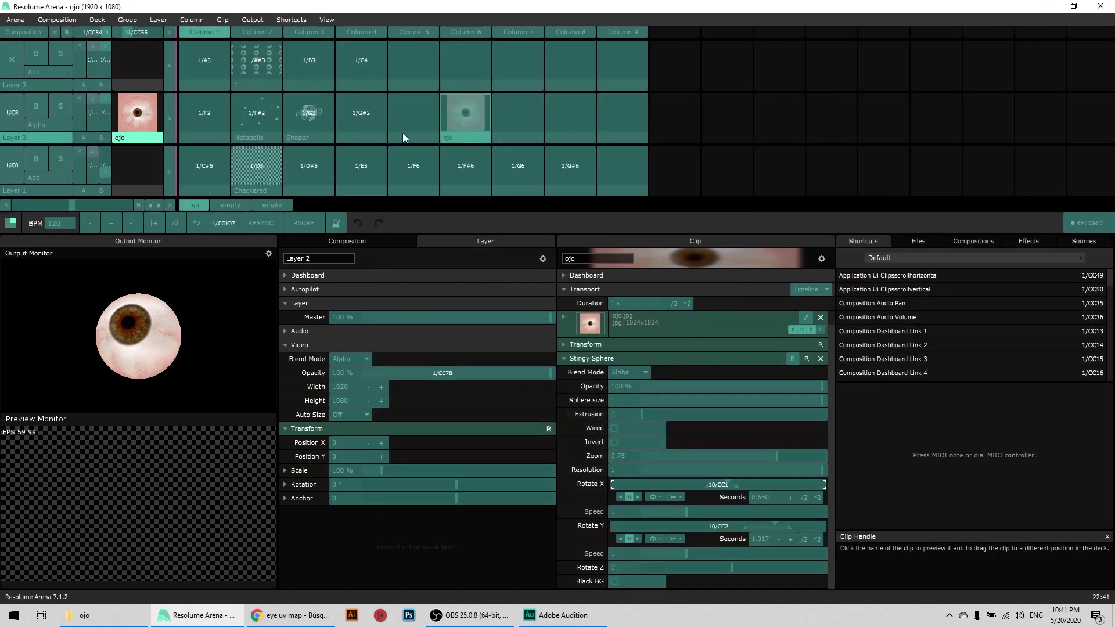
pyautogui.click(731, 483)
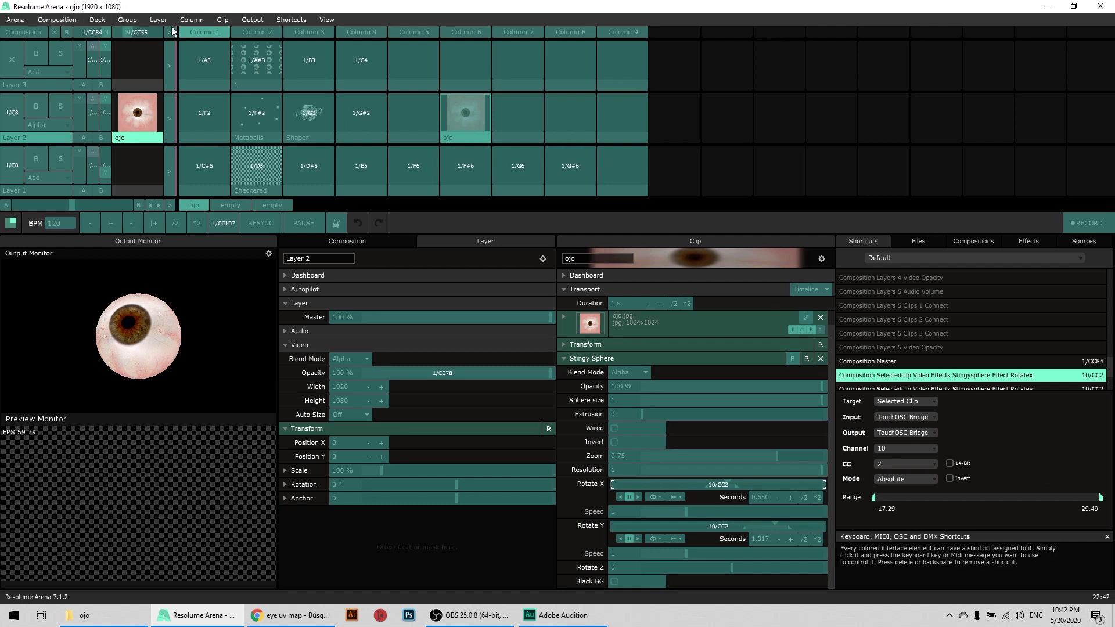
pyautogui.click(316, 19)
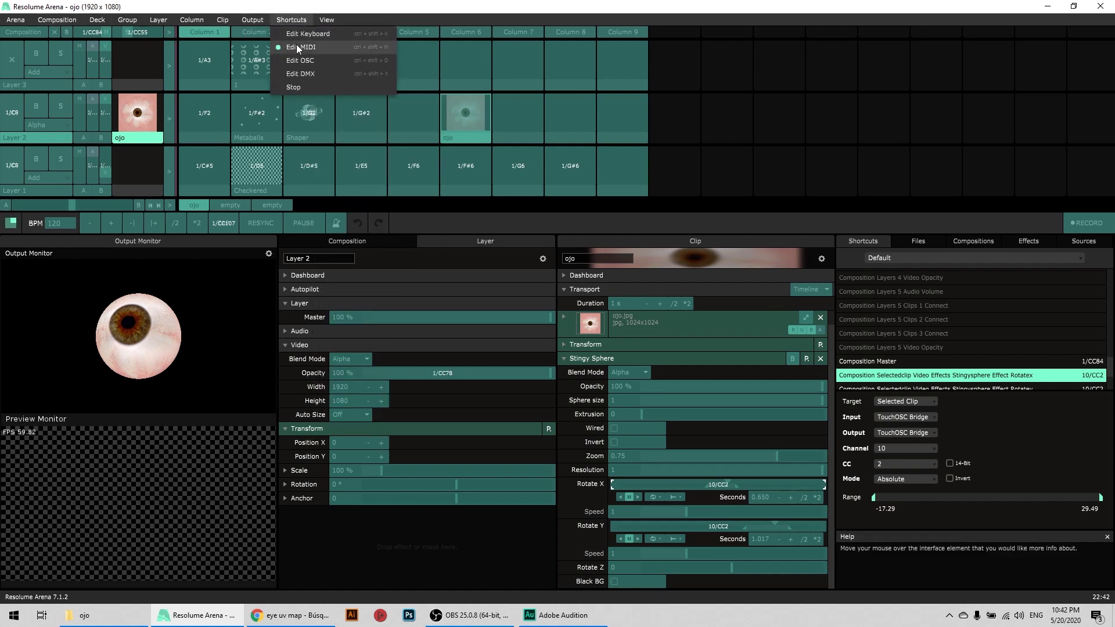
pyautogui.click(296, 44)
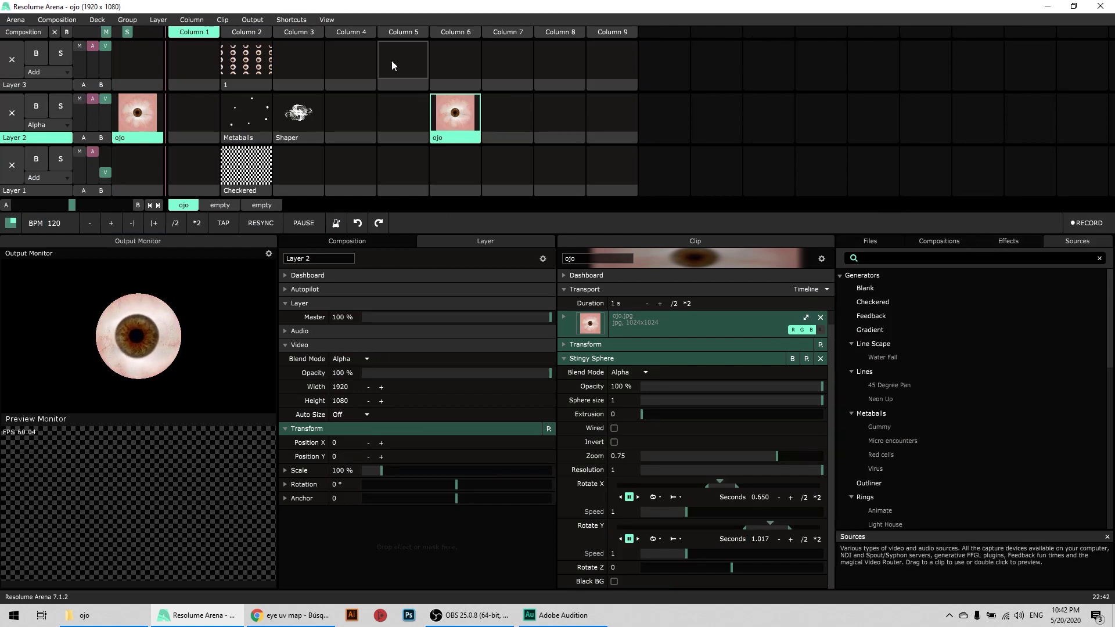
# Start editing the OSC shortcuts again.
pyautogui.click(310, 22)
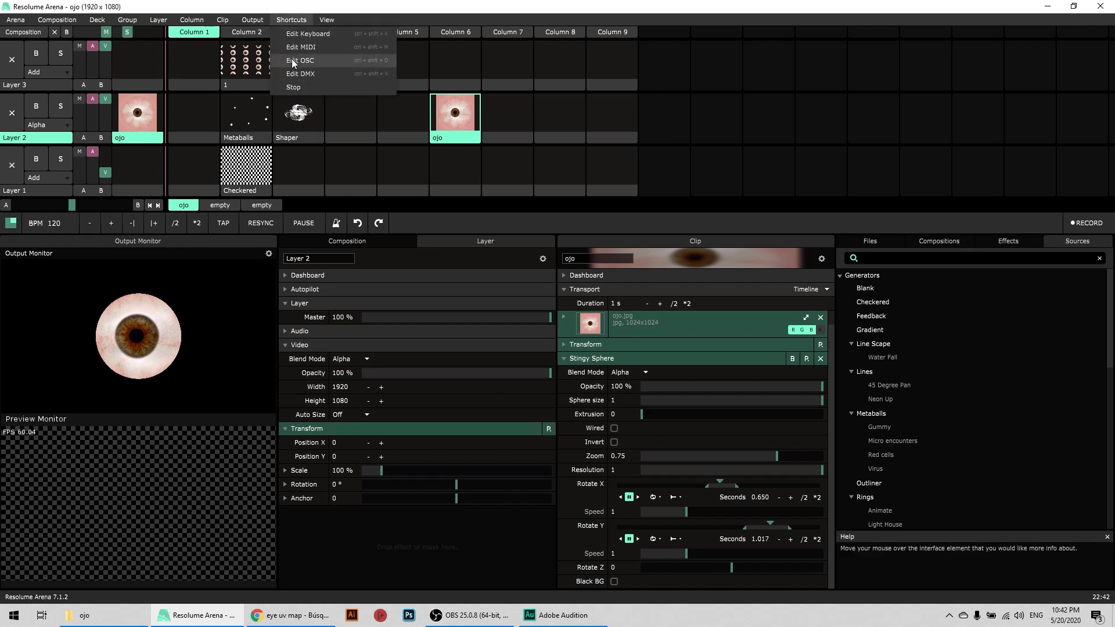